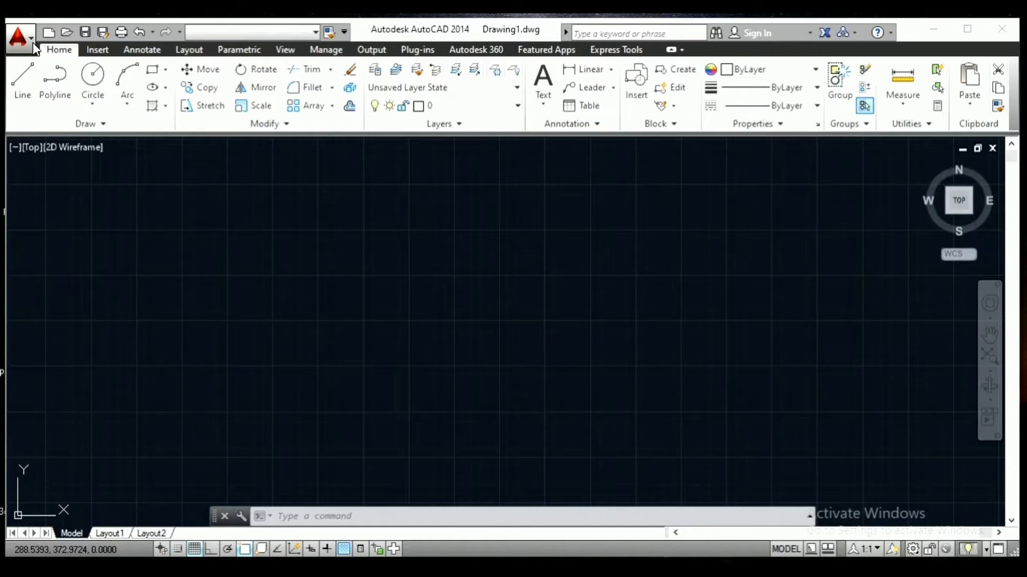
- Create a new drawing from the acad template
{"action": "left_click", "coordinate": [31, 38]}
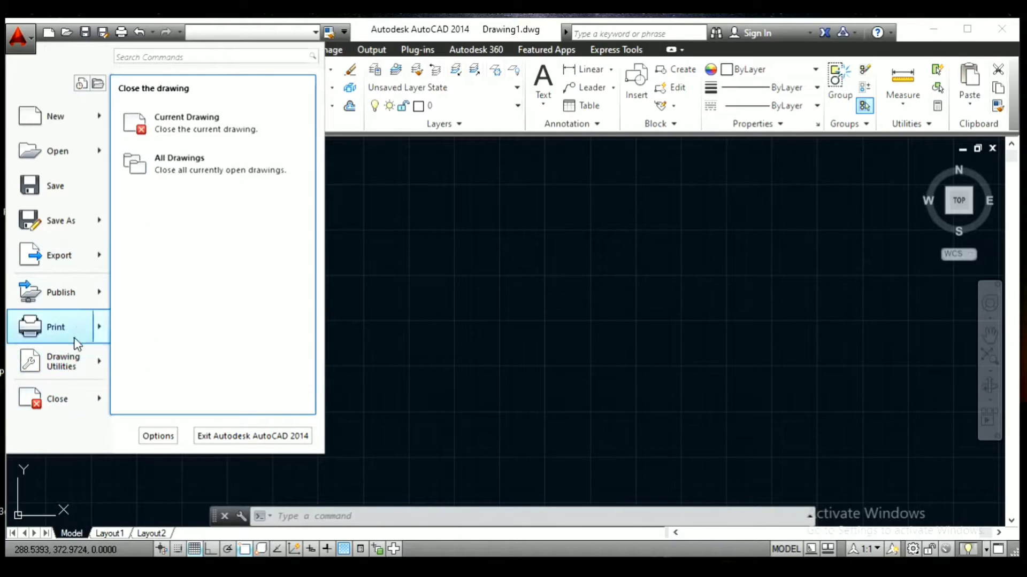
{"action": "mouse_move", "coordinate": [104, 120]}
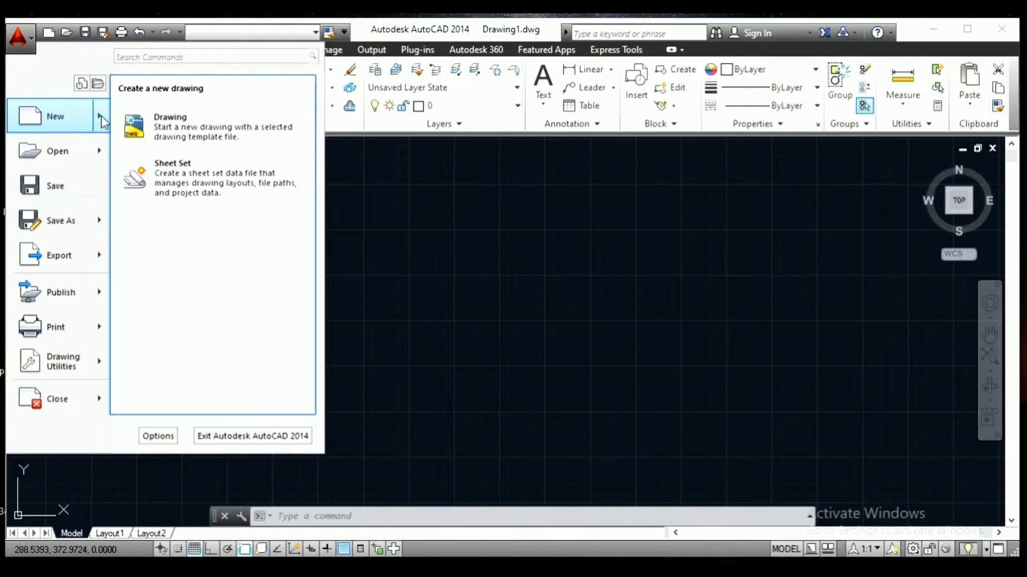
{"action": "left_click", "coordinate": [185, 132]}
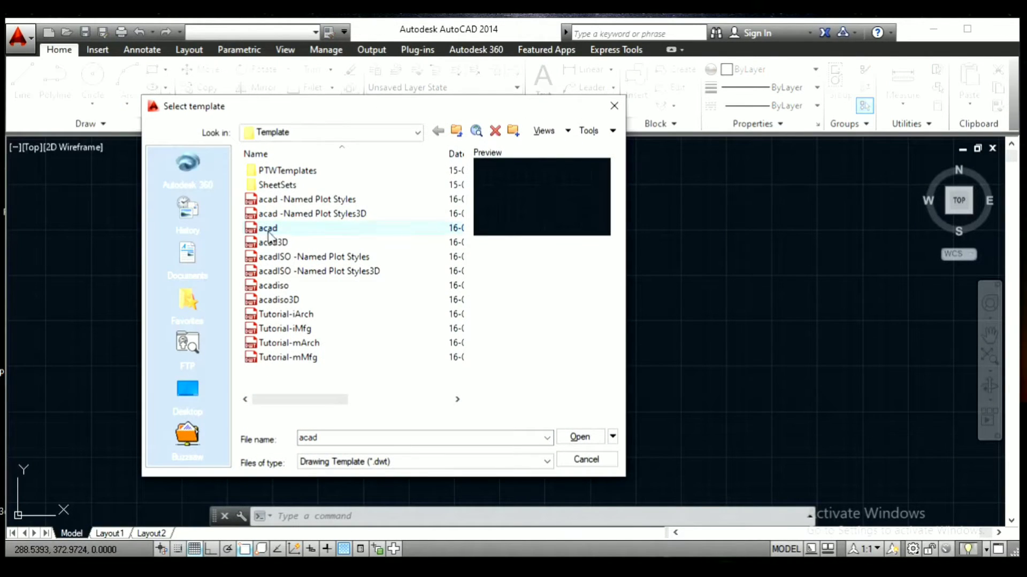
{"action": "left_click", "coordinate": [268, 229]}
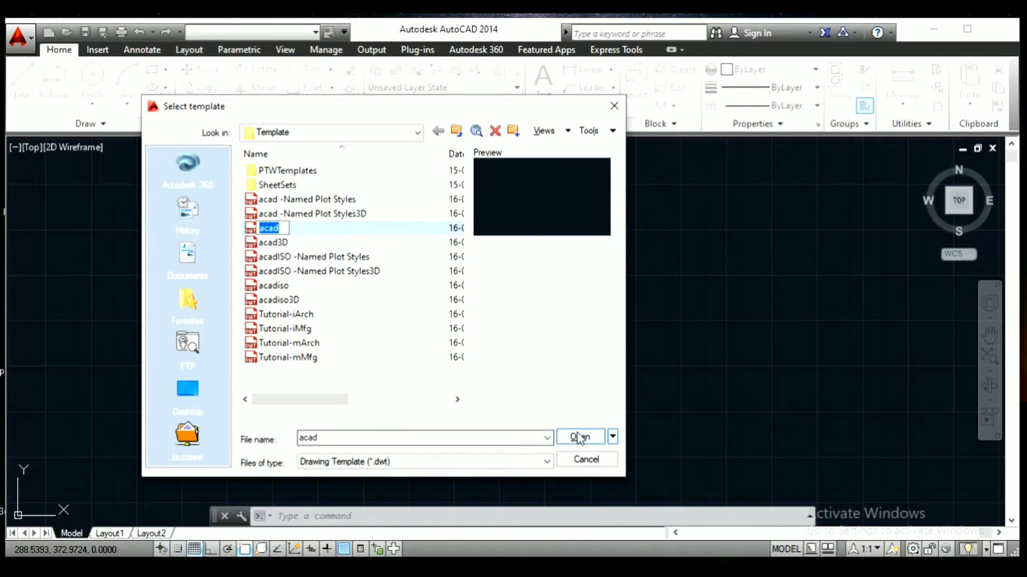
{"action": "left_click", "coordinate": [557, 439]}
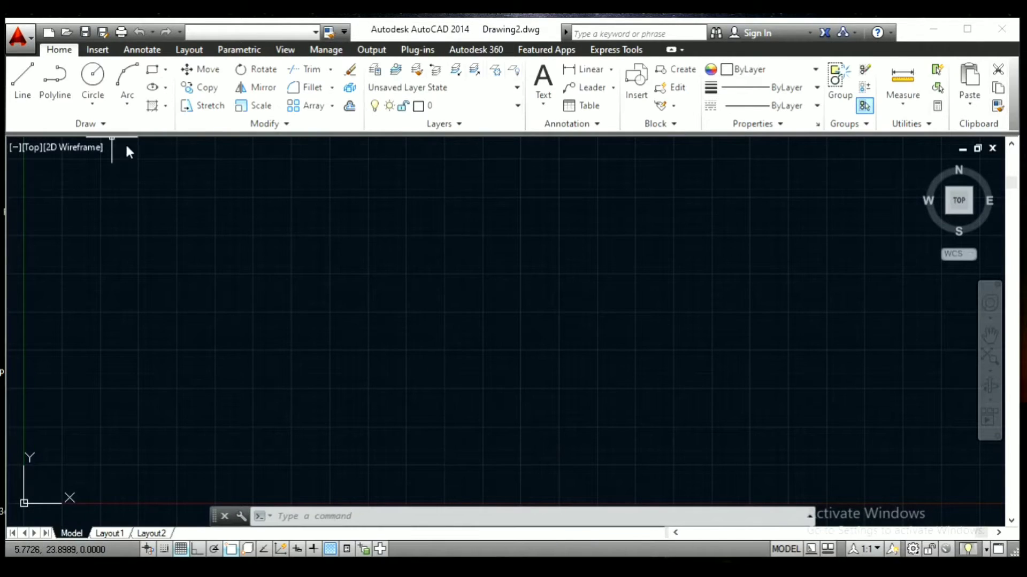
- Open the existing drawing Generic 24in x 36in Title Block from the Template folder
{"action": "left_click", "coordinate": [21, 38]}
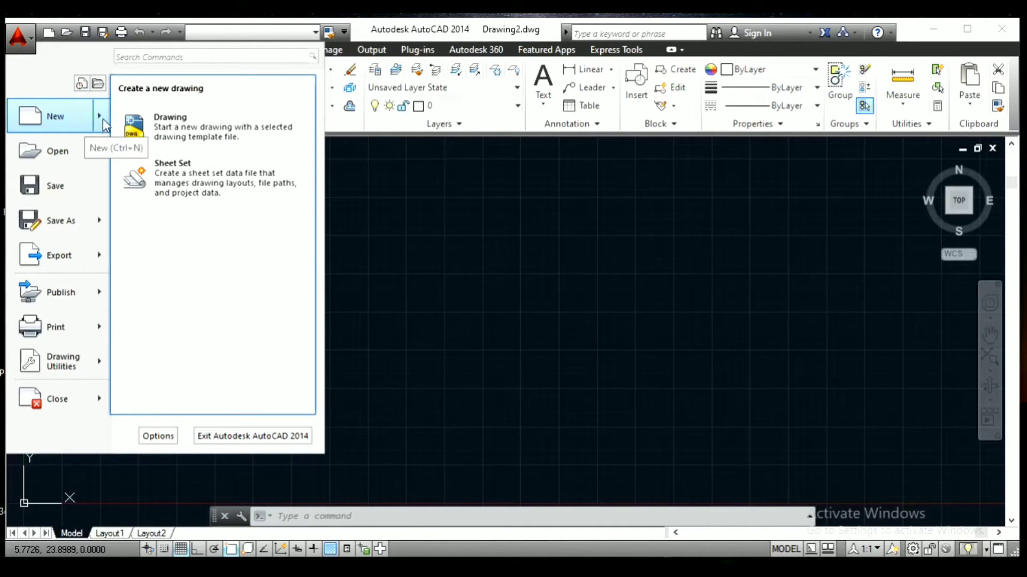
{"action": "mouse_move", "coordinate": [87, 154]}
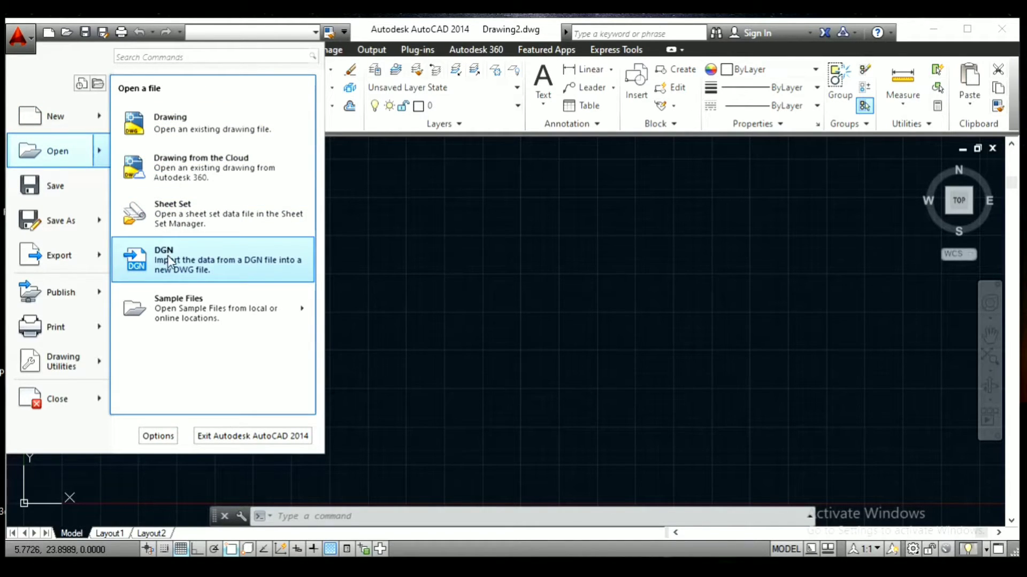
{"action": "left_click", "coordinate": [219, 137]}
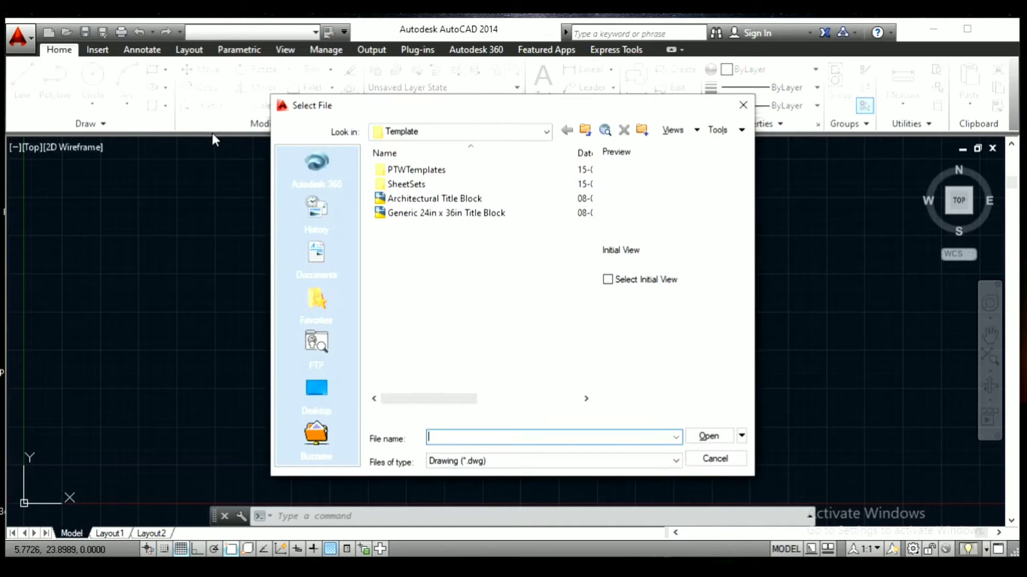
{"action": "left_click", "coordinate": [422, 213]}
{"action": "left_click", "coordinate": [709, 436]}
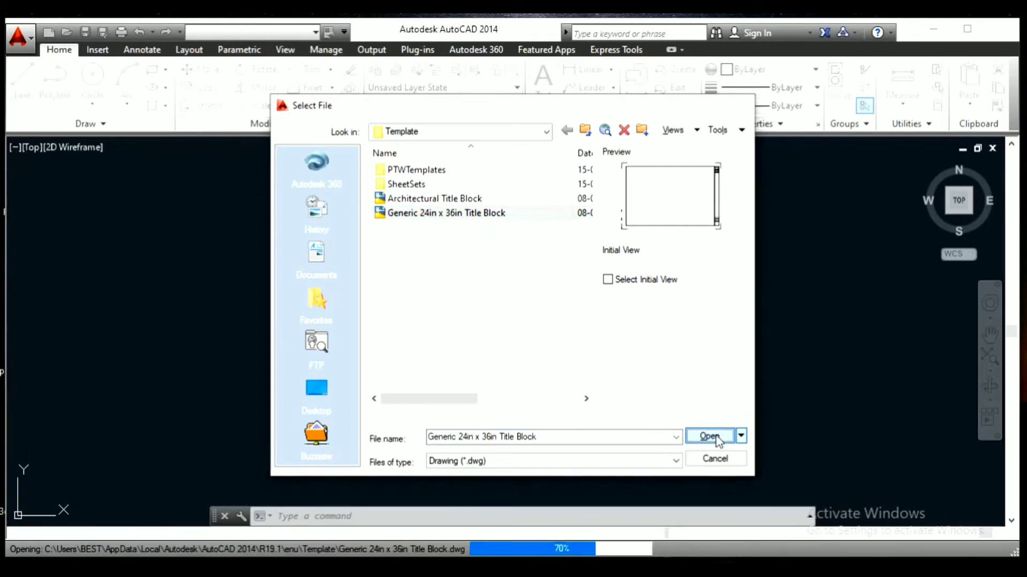
- Review the export, publish, print and drawing utility commands, and close the title block drawing
{"action": "left_click", "coordinate": [18, 37]}
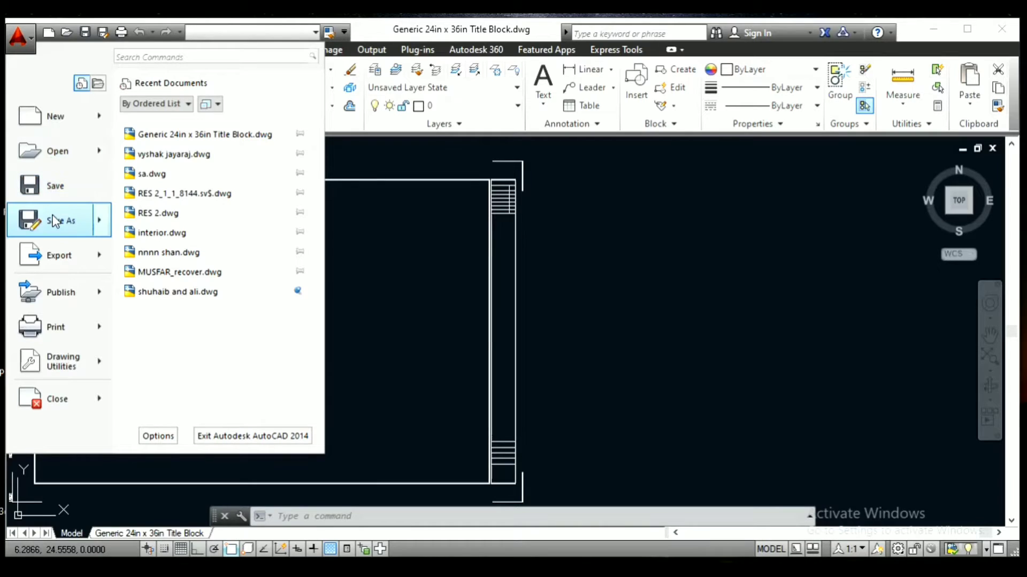
{"action": "mouse_move", "coordinate": [54, 221]}
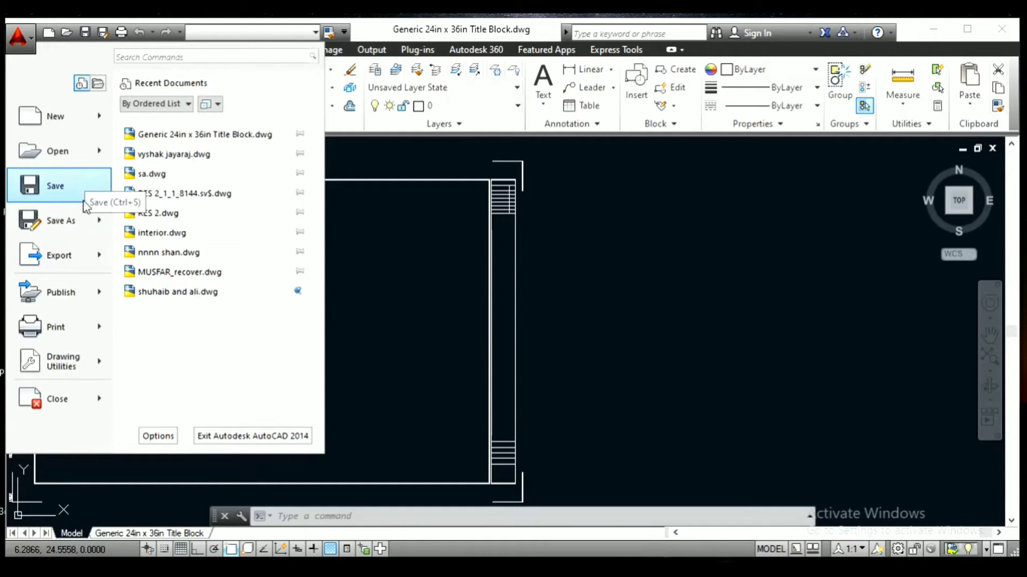
{"action": "mouse_move", "coordinate": [83, 246]}
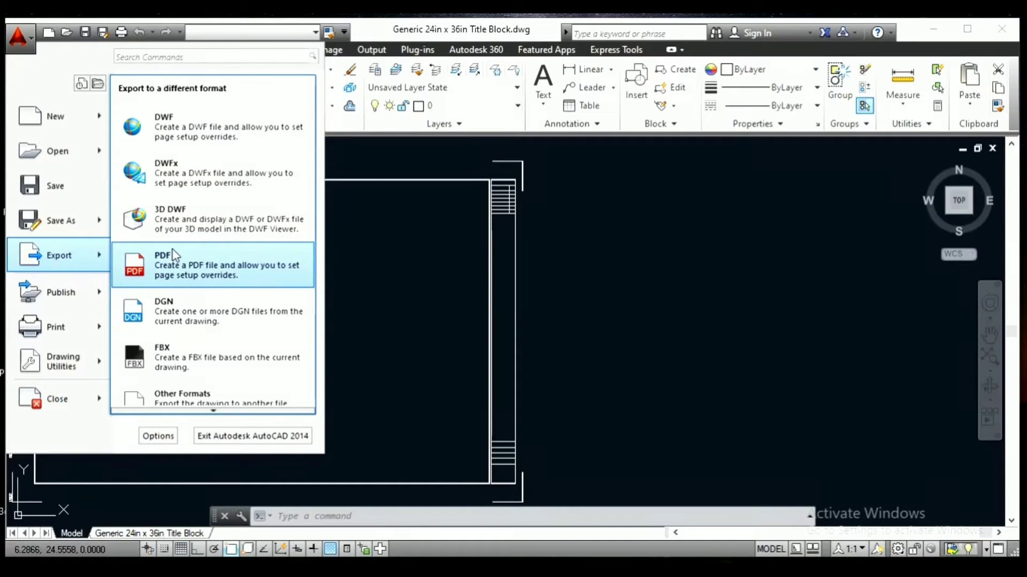
{"action": "mouse_move", "coordinate": [87, 295]}
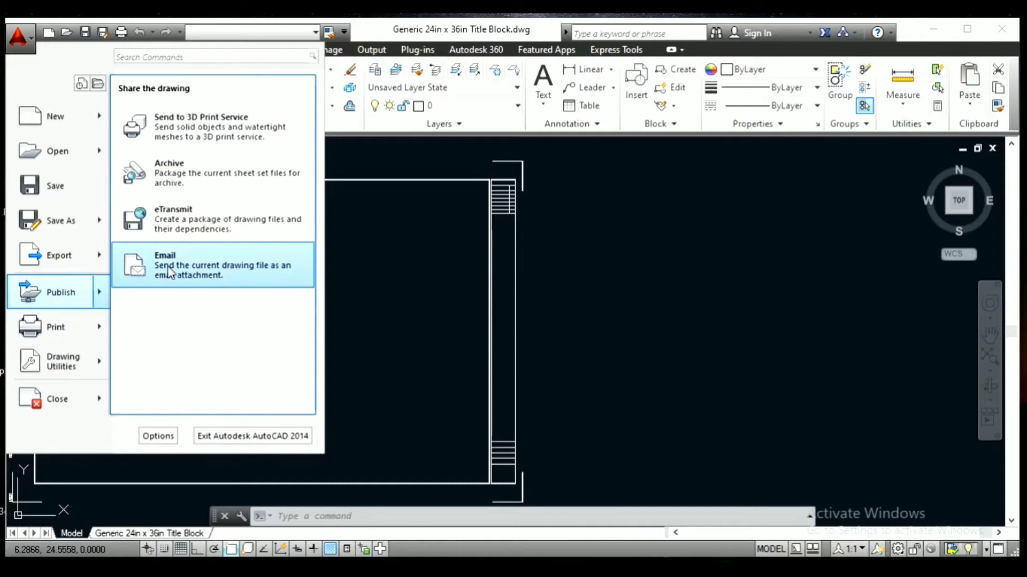
{"action": "mouse_move", "coordinate": [94, 325]}
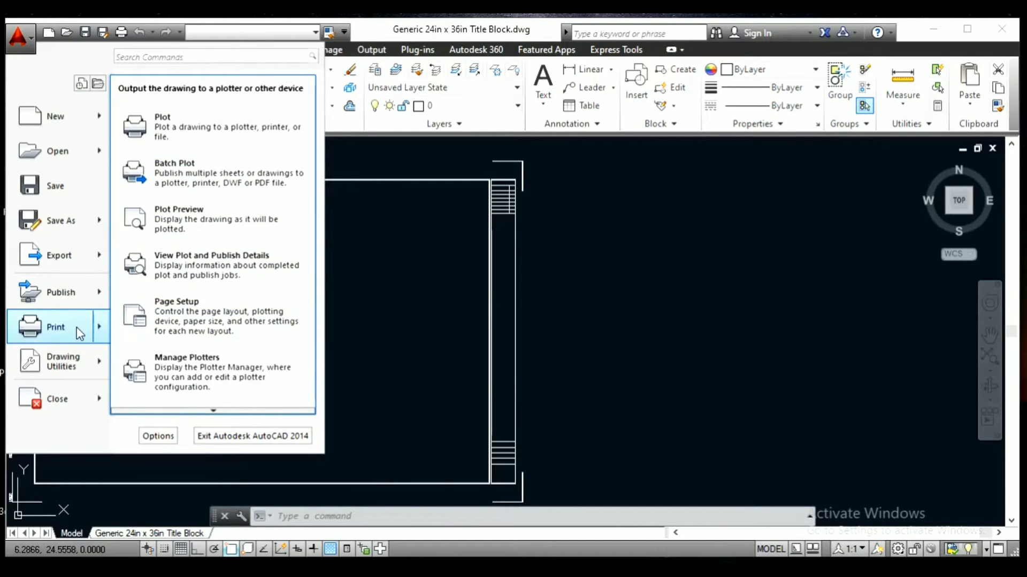
{"action": "mouse_move", "coordinate": [92, 363]}
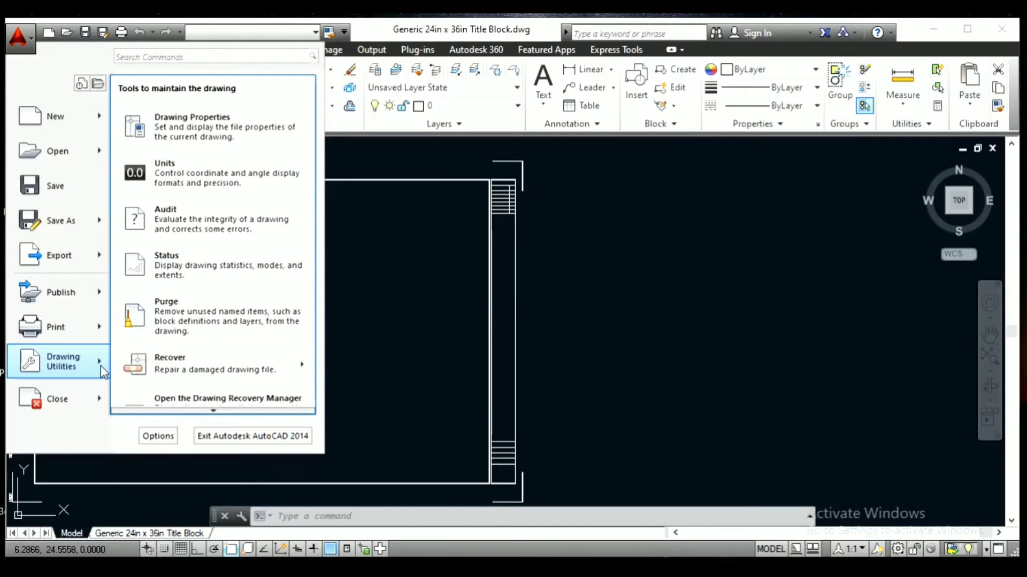
{"action": "mouse_move", "coordinate": [98, 396]}
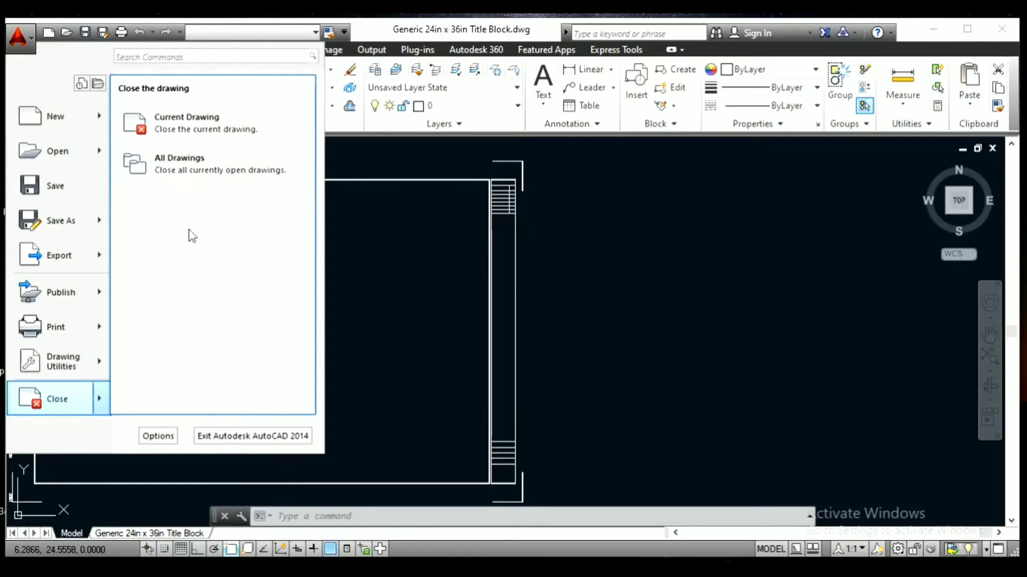
{"action": "left_click", "coordinate": [71, 392]}
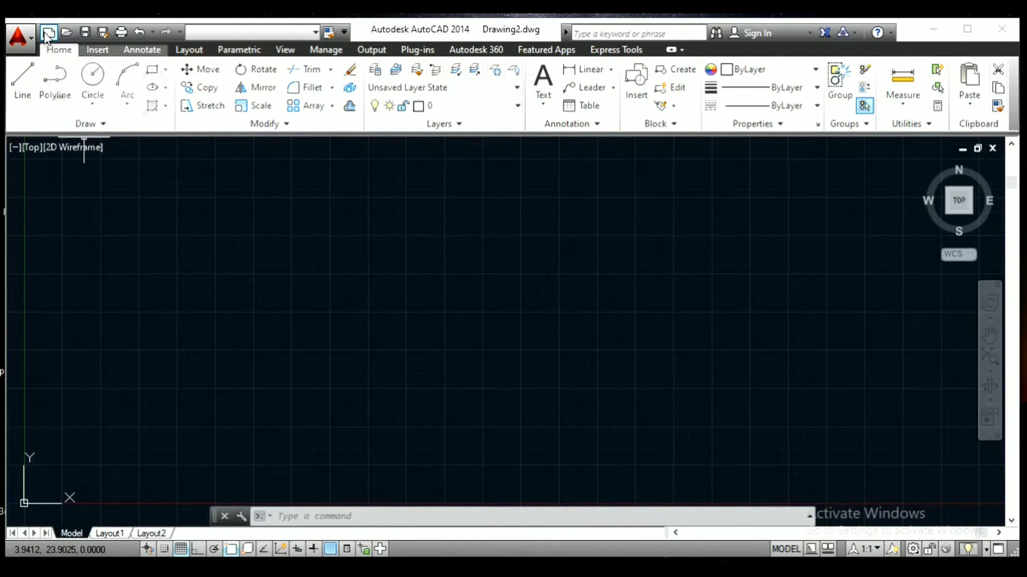
- Search the available commands for "line" and clear the search
{"action": "left_click", "coordinate": [17, 44]}
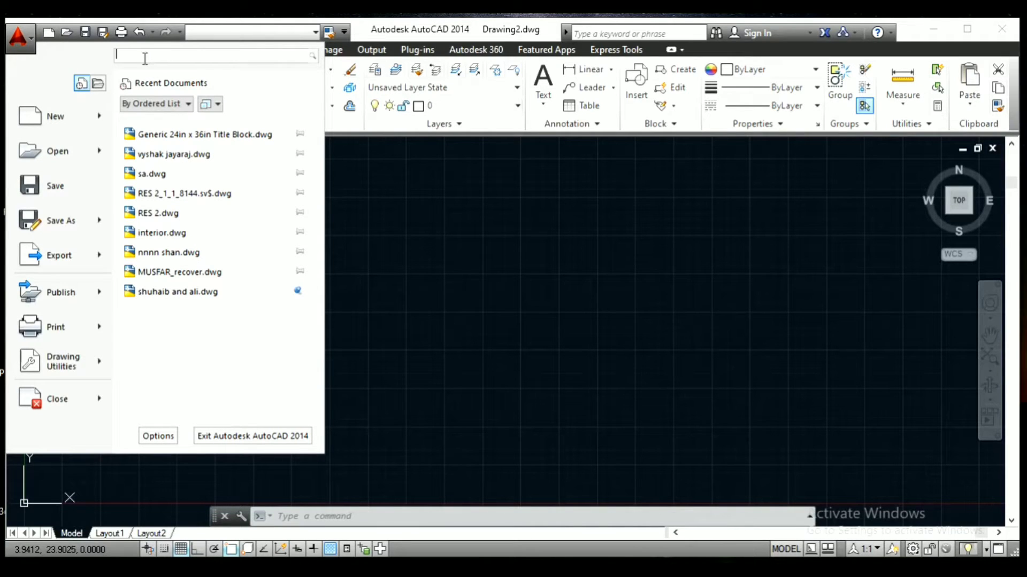
{"action": "type", "text": "line"}
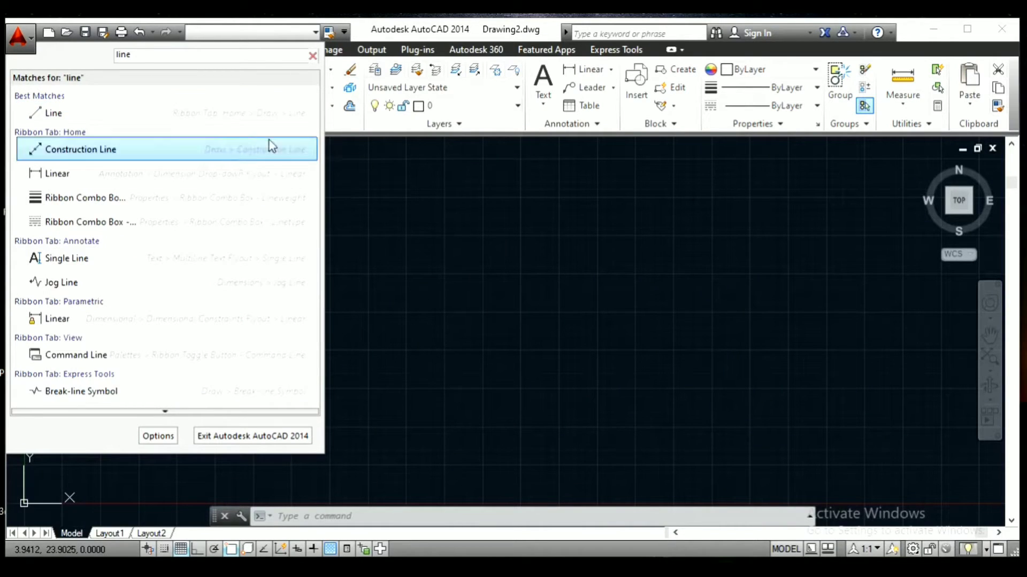
{"action": "left_click", "coordinate": [313, 56]}
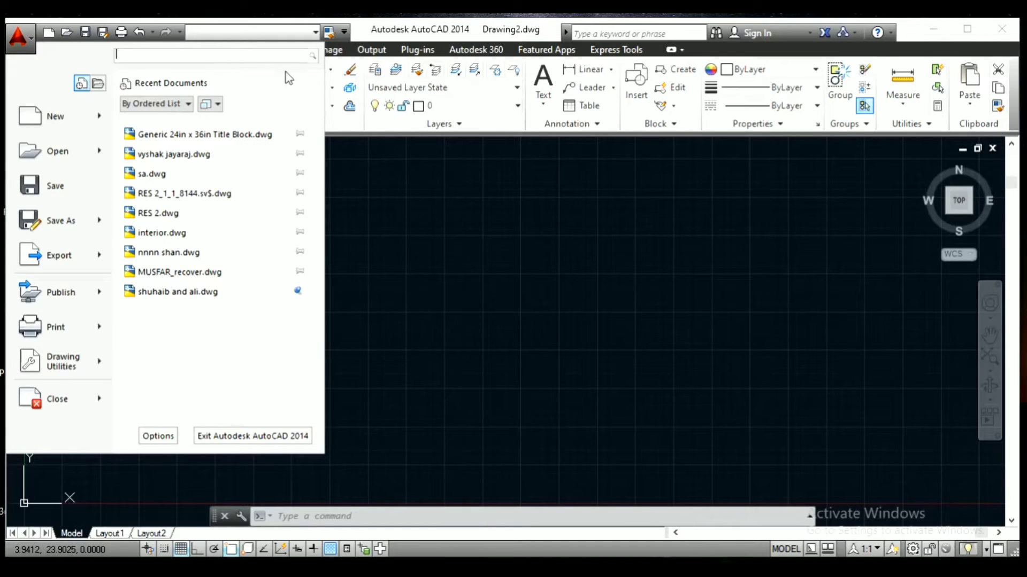
{"action": "left_click", "coordinate": [86, 121]}
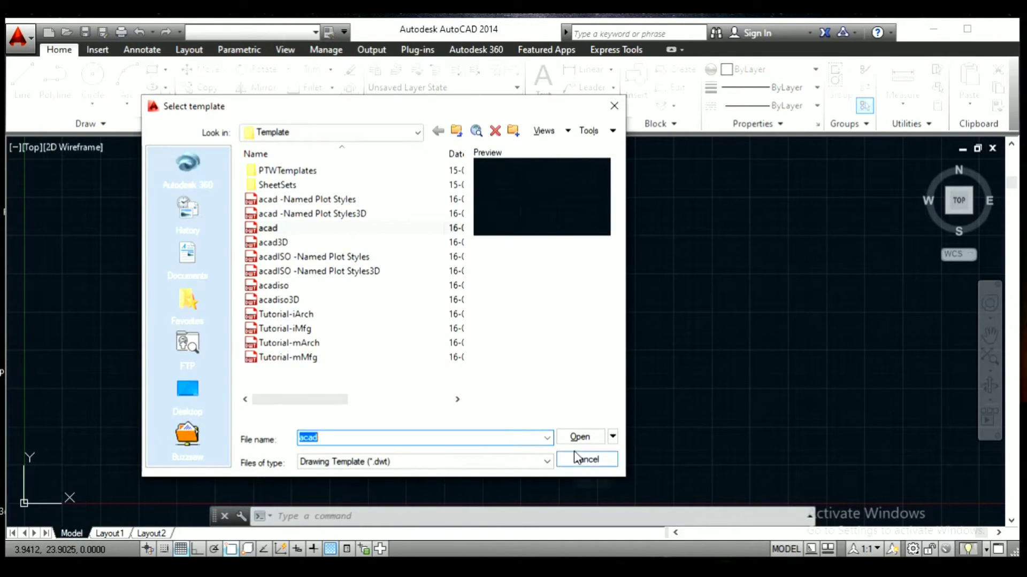
{"action": "left_click", "coordinate": [573, 453]}
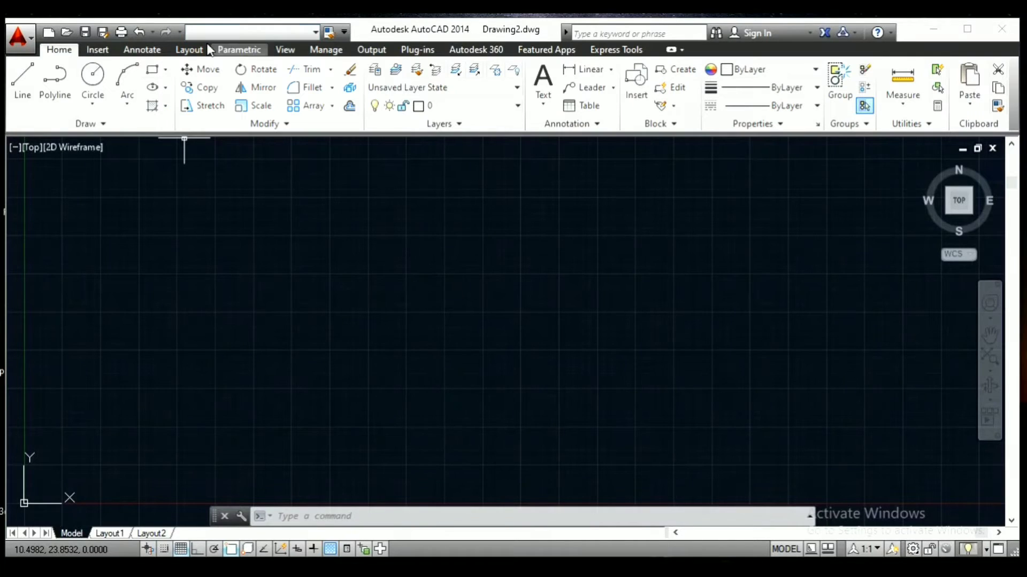
- Remove Match Properties from the Quick Access Toolbar and add it back
{"action": "left_click", "coordinate": [344, 32]}
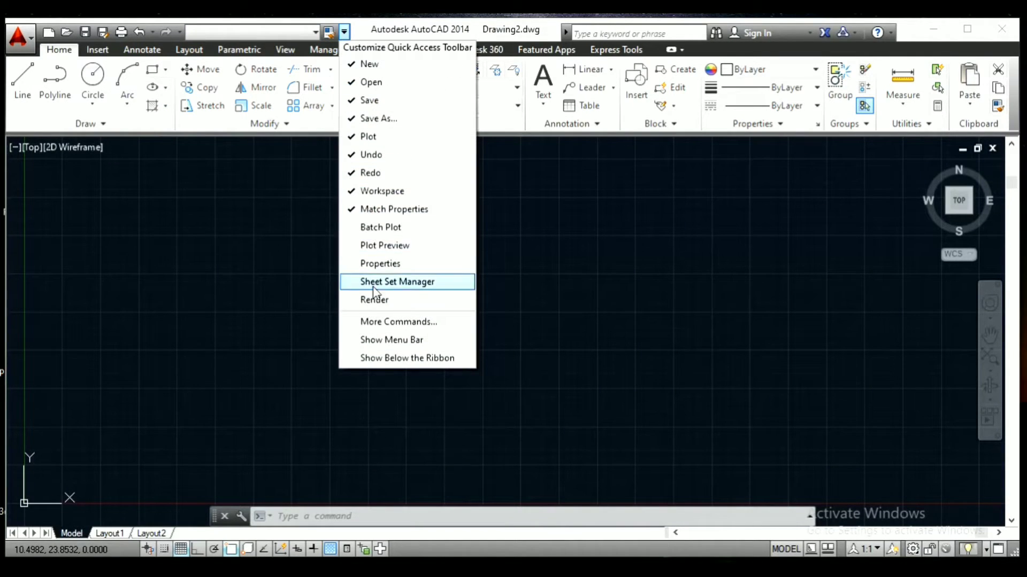
{"action": "left_click", "coordinate": [394, 209]}
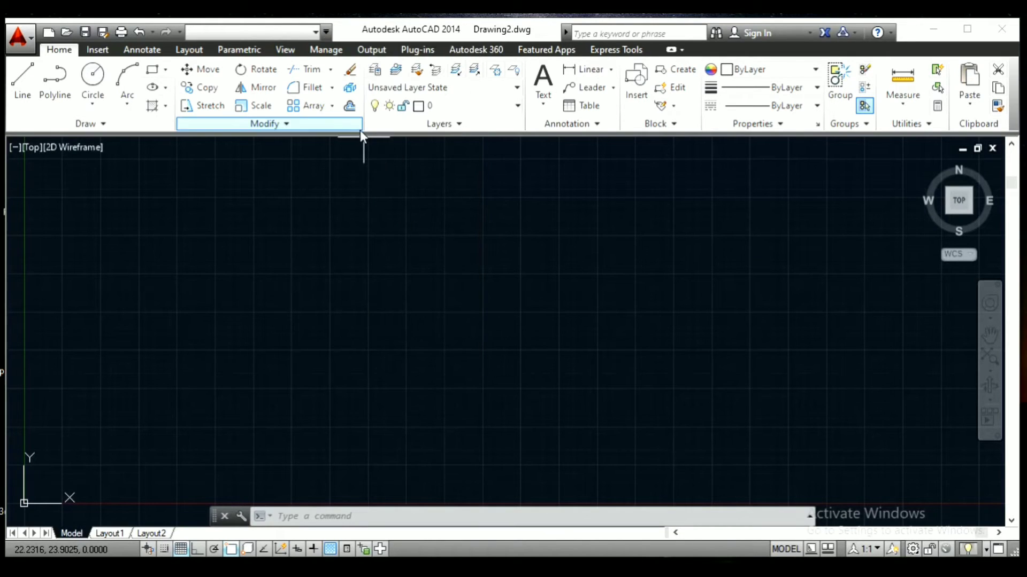
{"action": "left_click", "coordinate": [326, 32]}
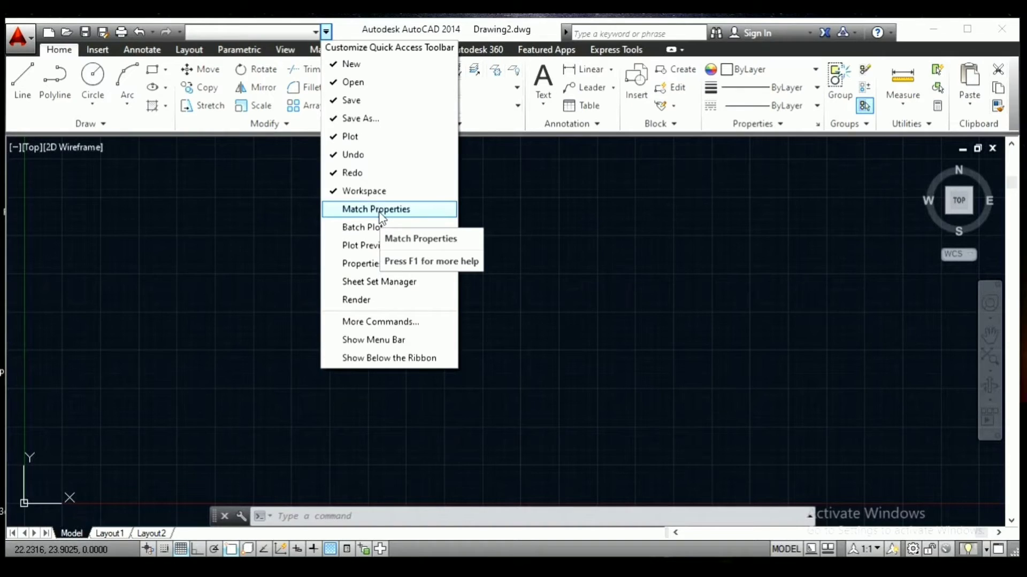
{"action": "left_click", "coordinate": [332, 209]}
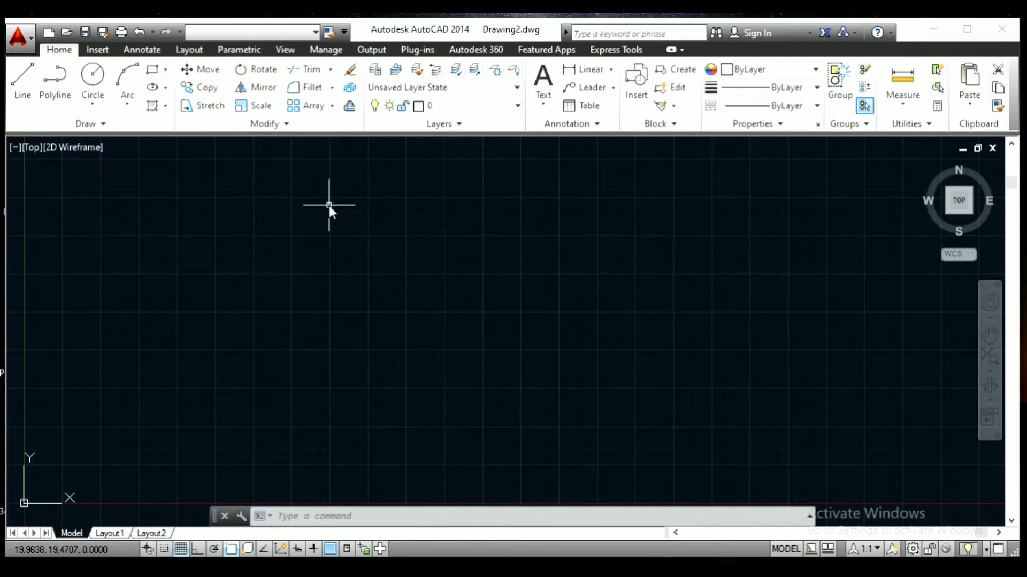
{"action": "left_click", "coordinate": [315, 32]}
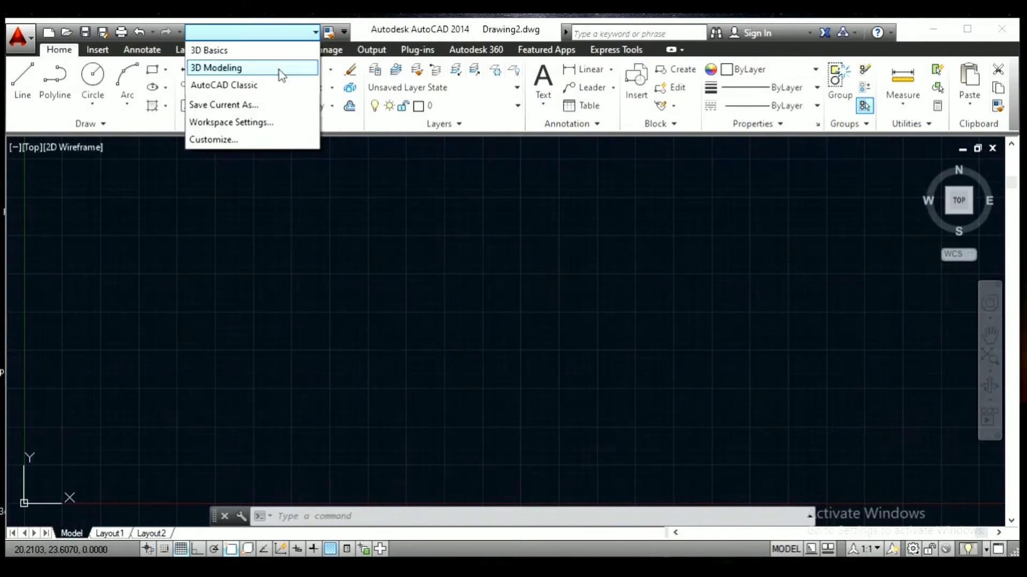
{"action": "left_click", "coordinate": [310, 34]}
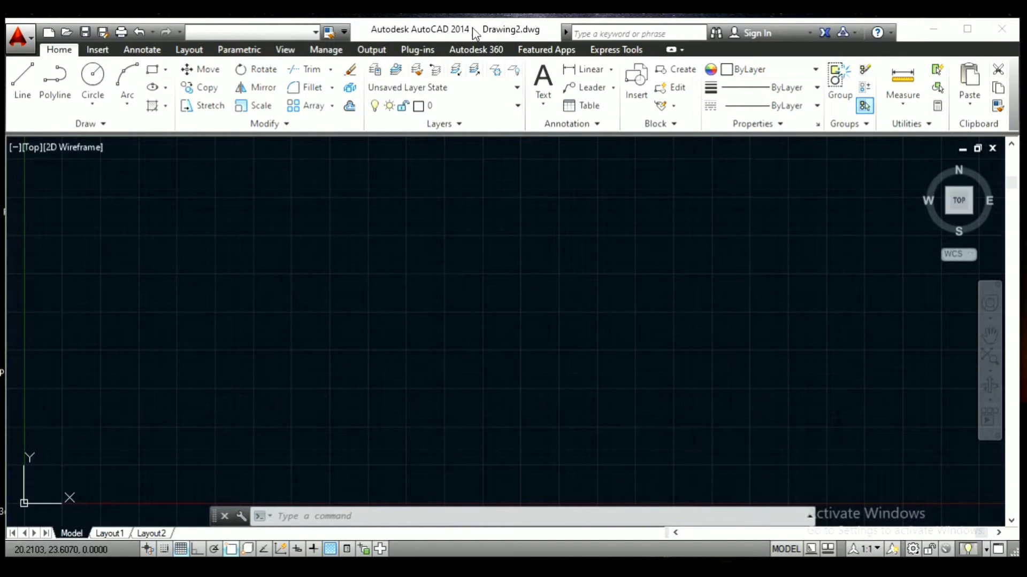
{"action": "left_click", "coordinate": [594, 34]}
{"action": "left_click", "coordinate": [678, 215]}
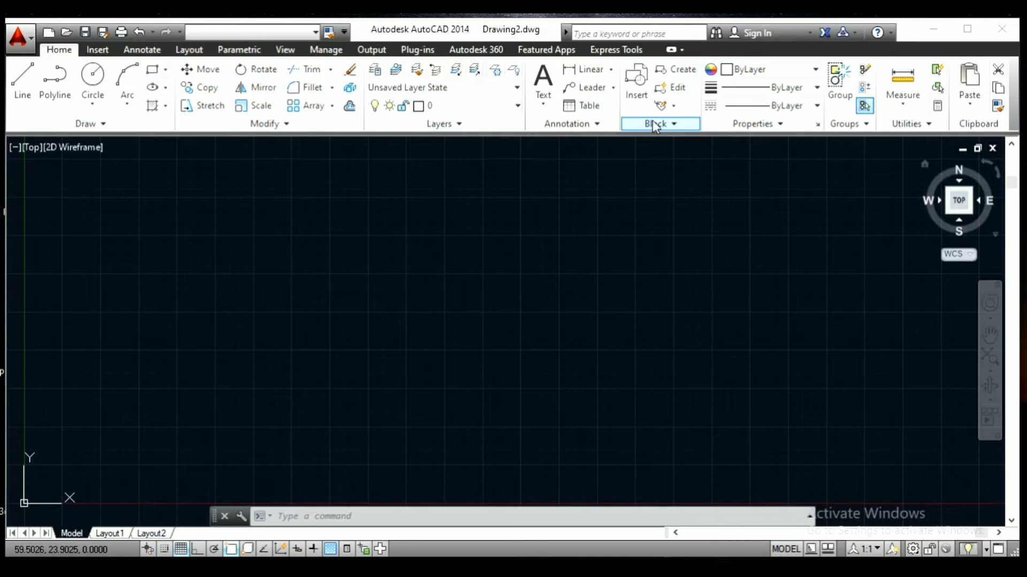
{"action": "left_click", "coordinate": [808, 87]}
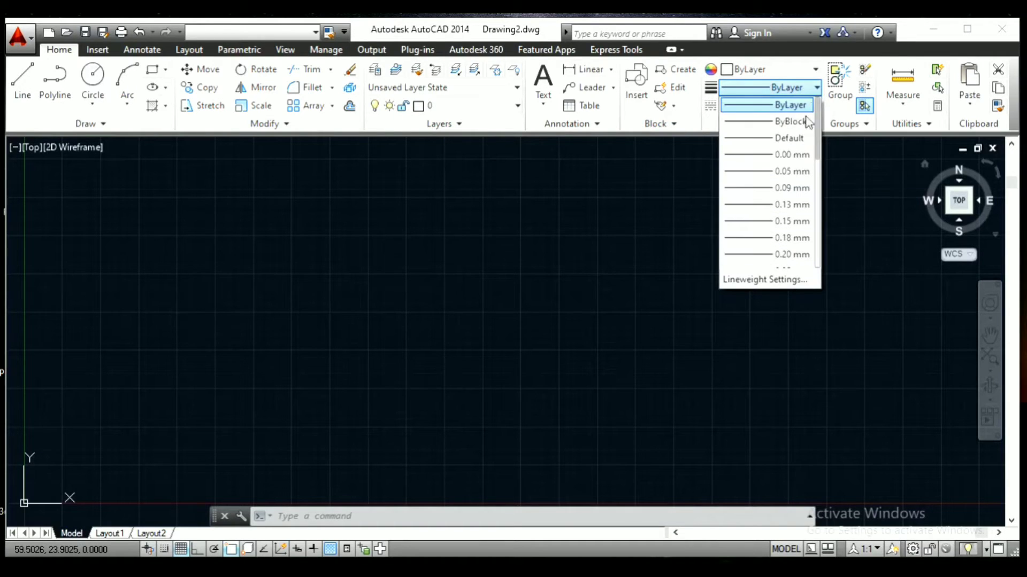
{"action": "left_click", "coordinate": [790, 105]}
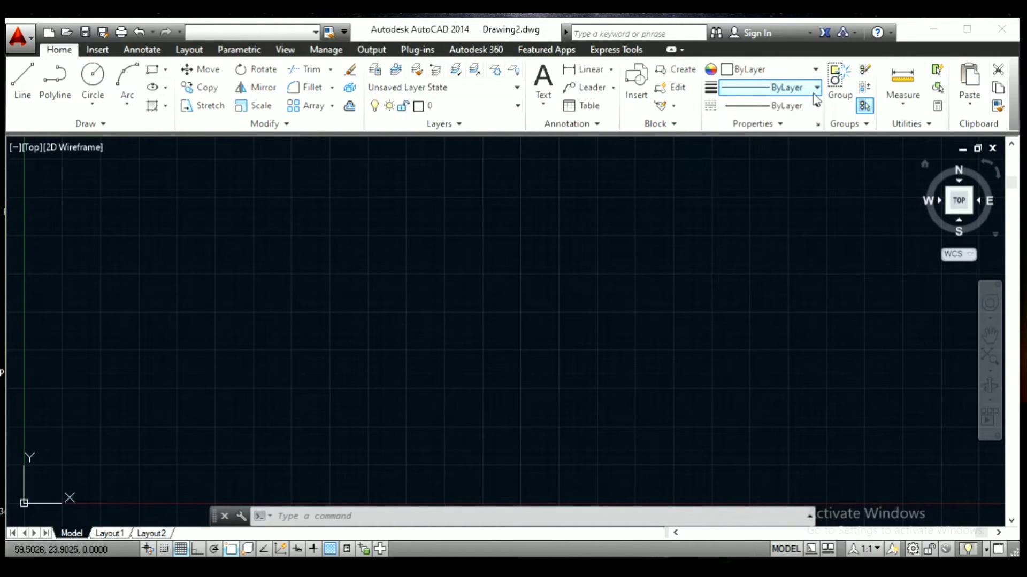
- Orient the drawing to the Top view with the ViewCube and rotate it 90 degrees so that west faces up
{"action": "left_click", "coordinate": [37, 149]}
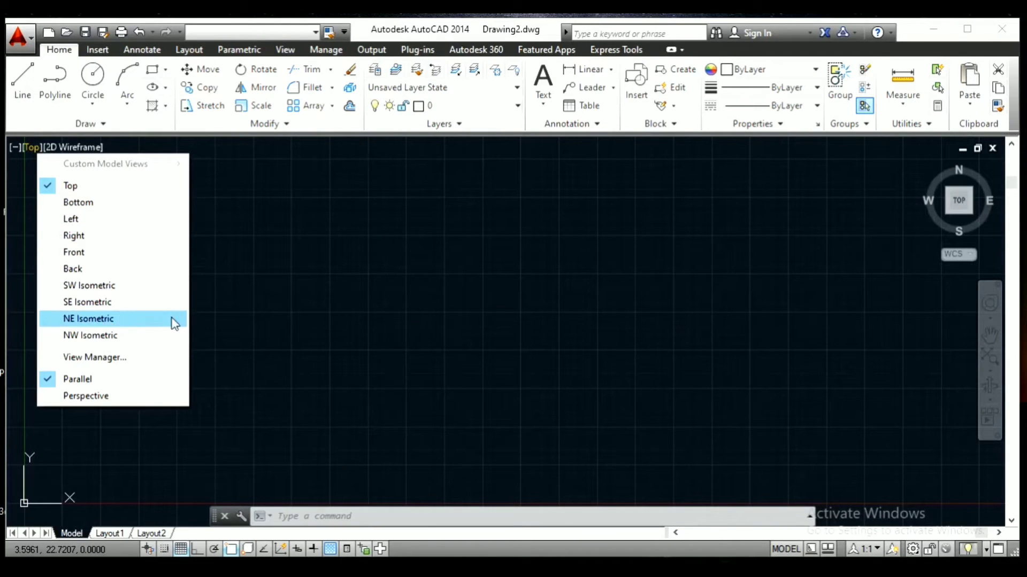
{"action": "left_click", "coordinate": [325, 347]}
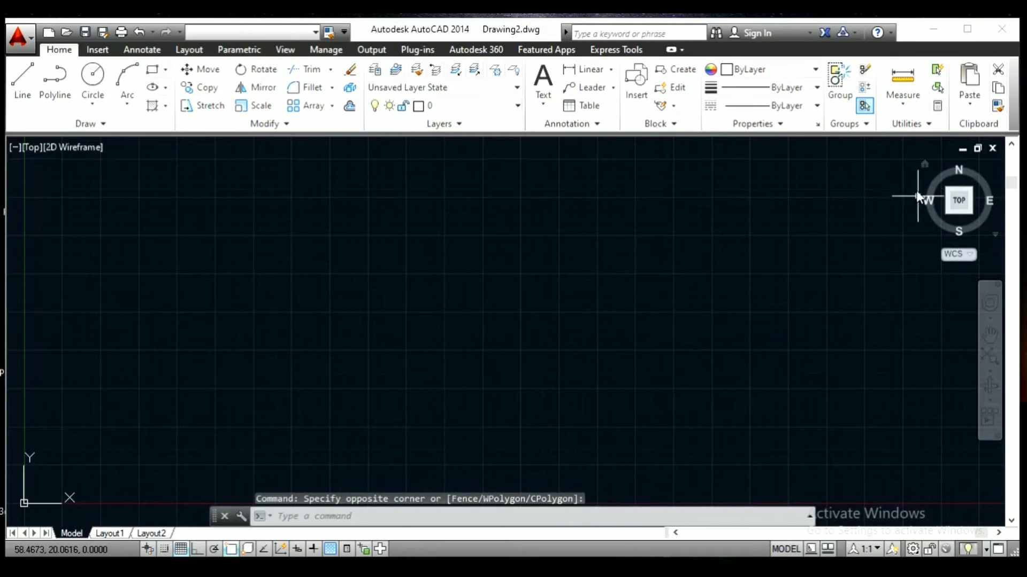
{"action": "left_click", "coordinate": [956, 201]}
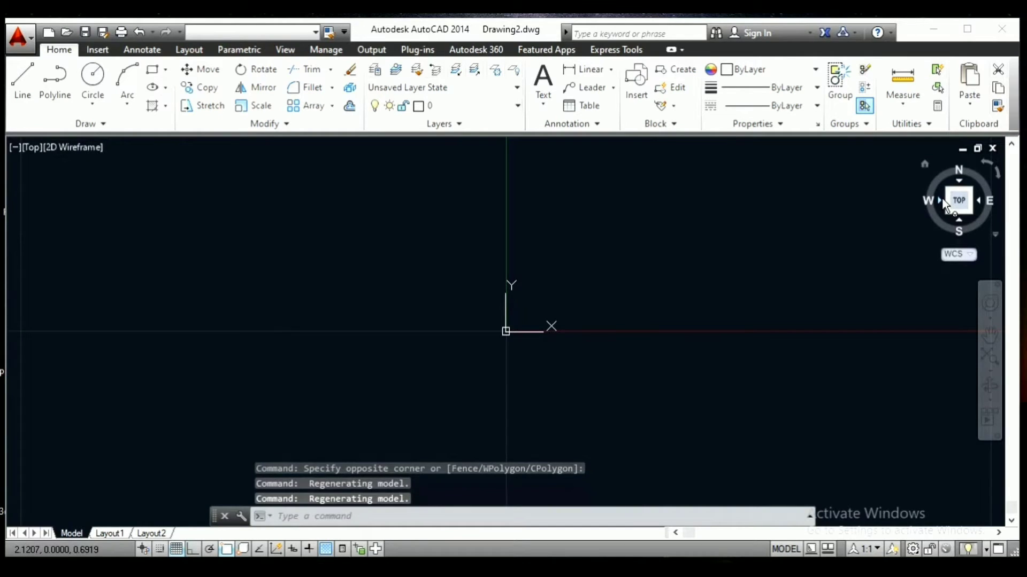
{"action": "left_click", "coordinate": [944, 201]}
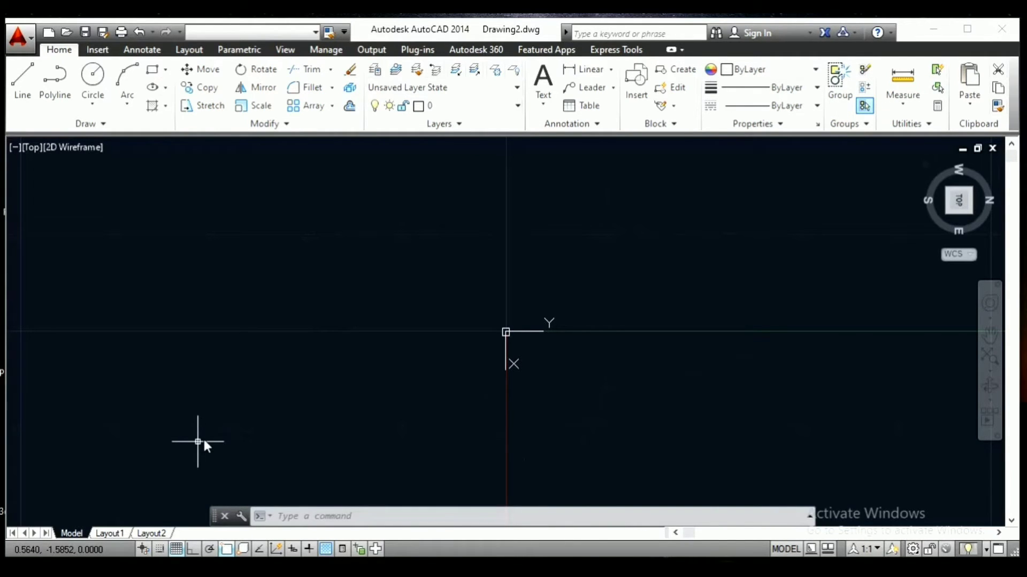
- View the Layout1 sheet and return to model space
{"action": "left_click", "coordinate": [108, 533]}
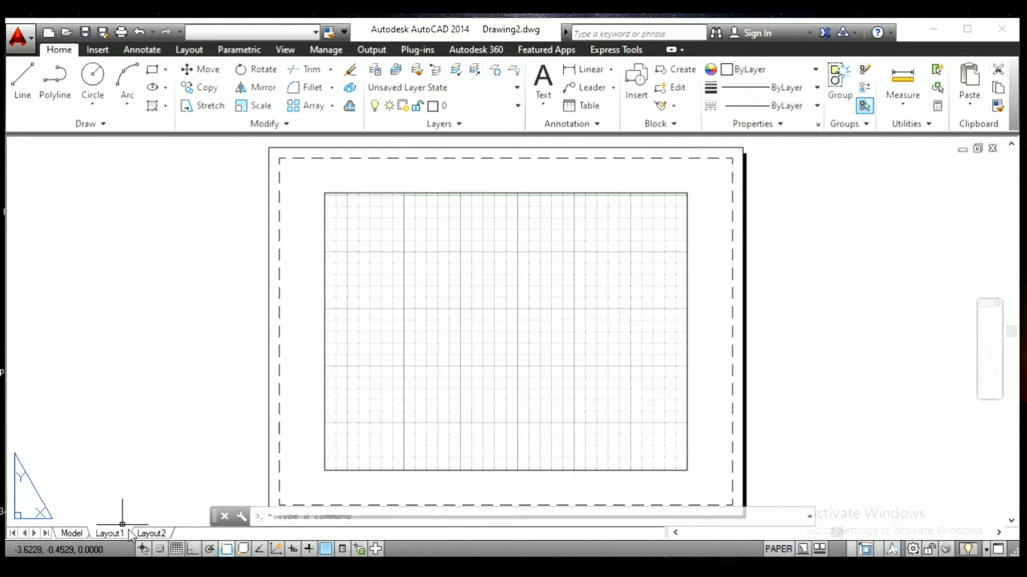
{"action": "left_click", "coordinate": [71, 534]}
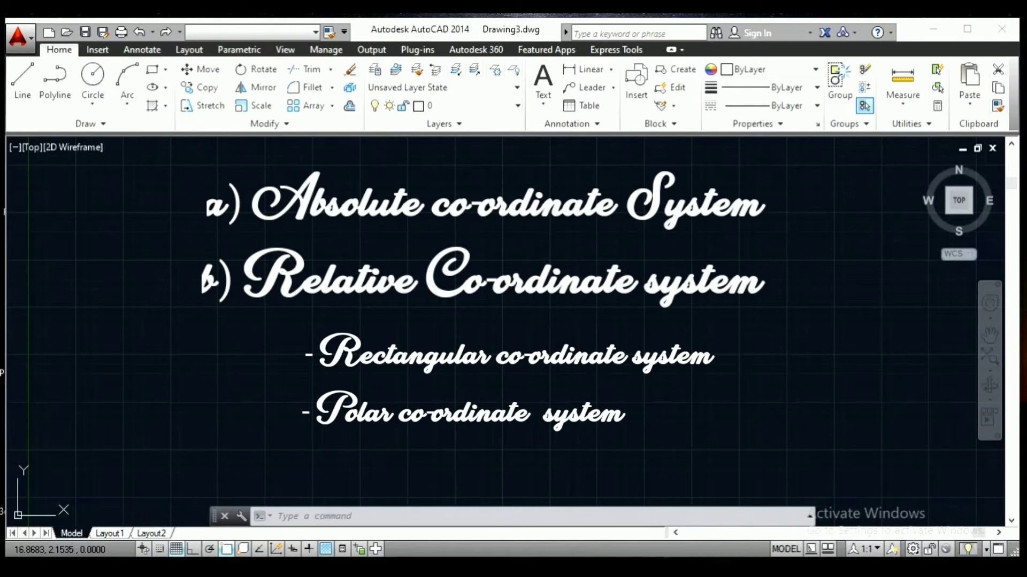
- Draw a line from the absolute coordinates 0,0 to 100,0 with the Line command
{"action": "left_click", "coordinate": [372, 517]}
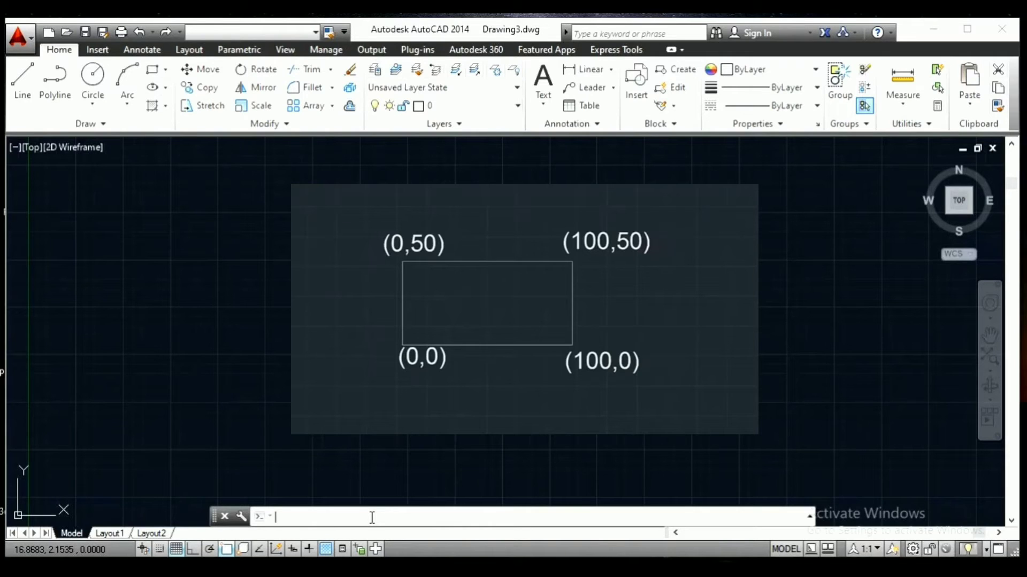
{"action": "type", "text": "lin"}
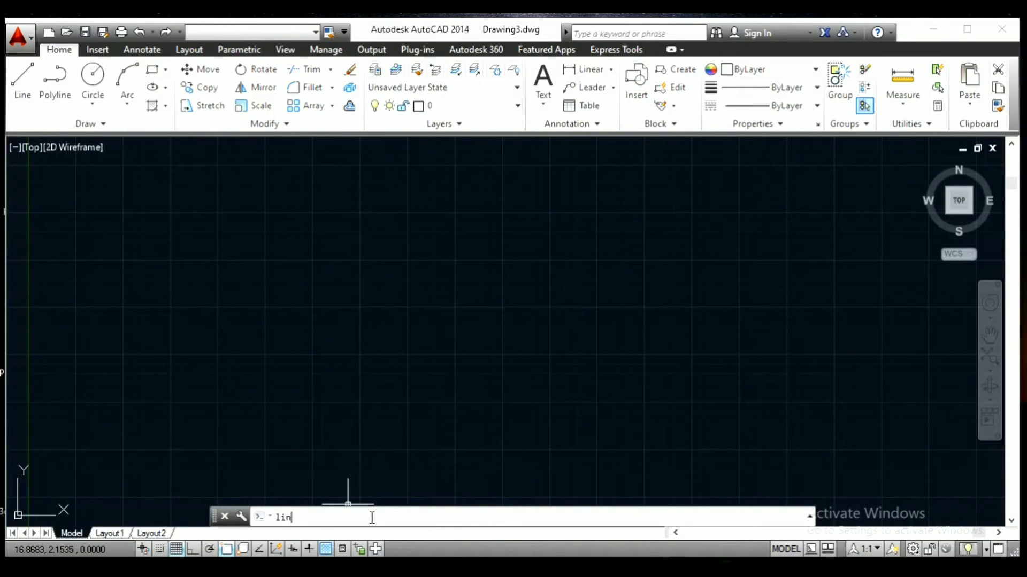
{"action": "type", "text": "e"}
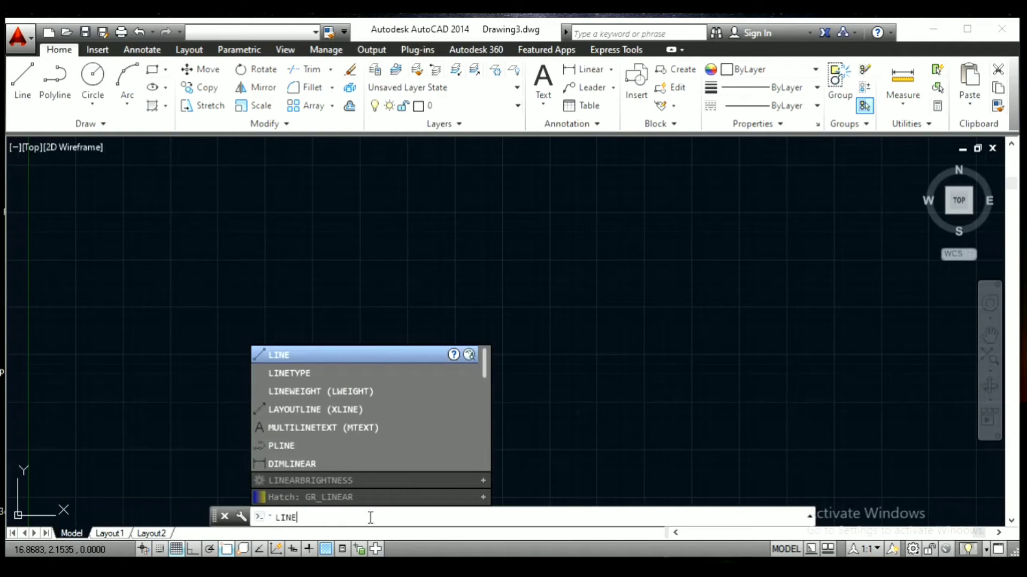
{"action": "key", "text": "Return"}
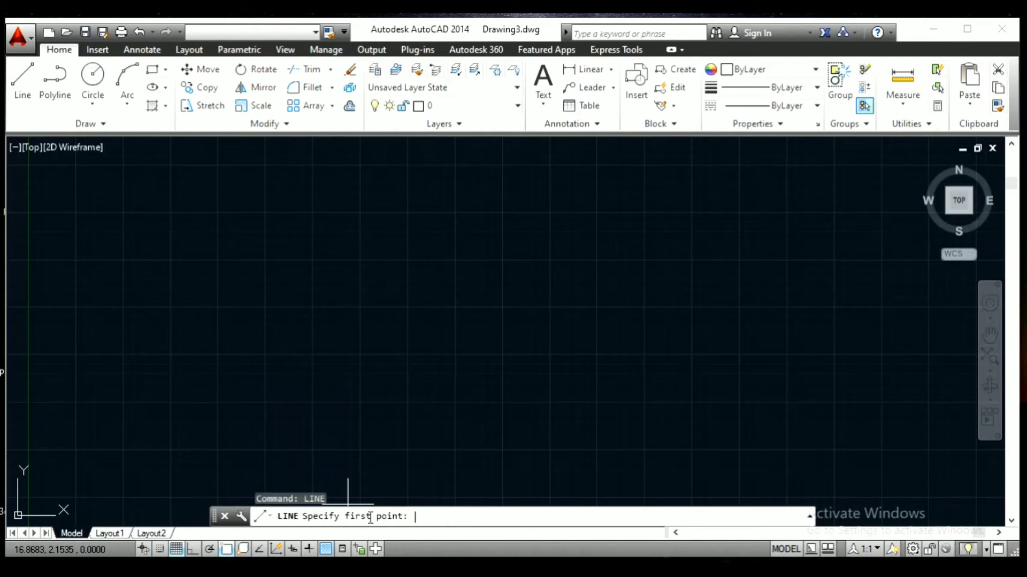
{"action": "type", "text": "0,0"}
{"action": "key", "text": "Return"}
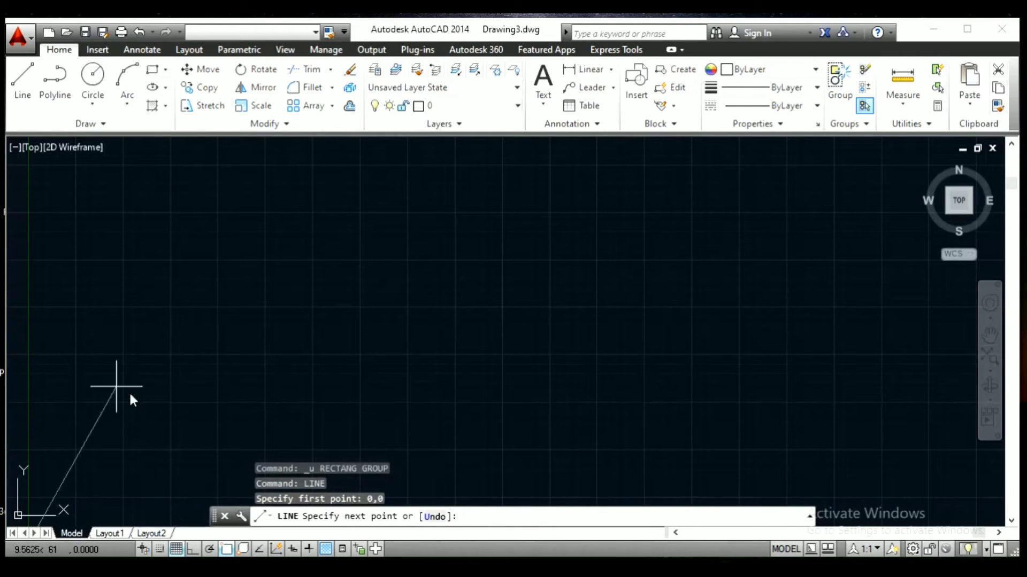
{"action": "scroll", "coordinate": [182, 348], "scroll_direction": "down", "scroll_amount": 3}
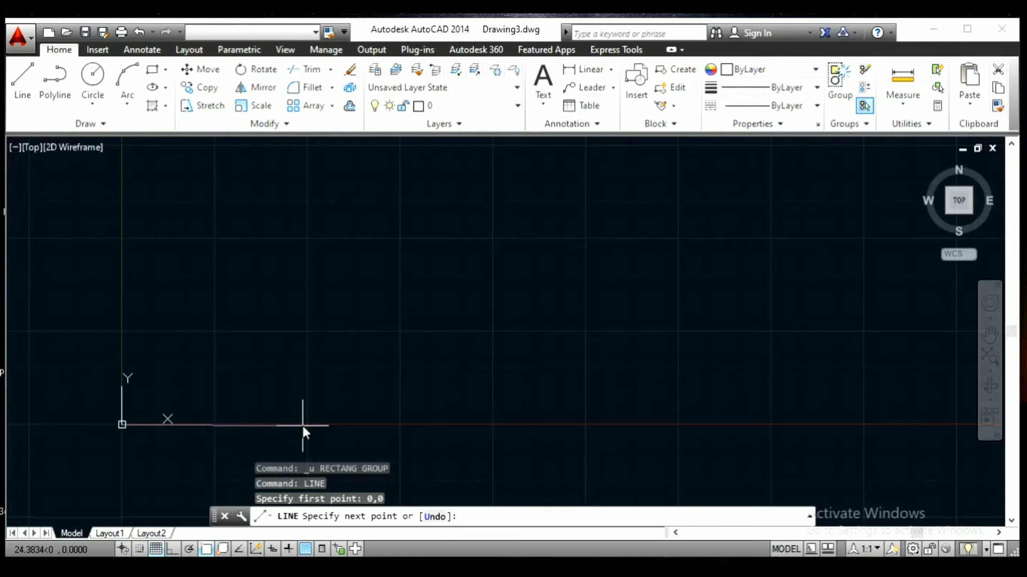
{"action": "type", "text": "1"}
{"action": "type", "text": "00,"}
{"action": "type", "text": "0"}
{"action": "key", "text": "Return"}
- Complete the rectangle with lines through the absolute coordinates 100,50 and 0,50 back to 0,0, and end the Line command
{"action": "scroll", "coordinate": [699, 405], "scroll_direction": "down", "scroll_amount": 3}
{"action": "type", "text": "100"}
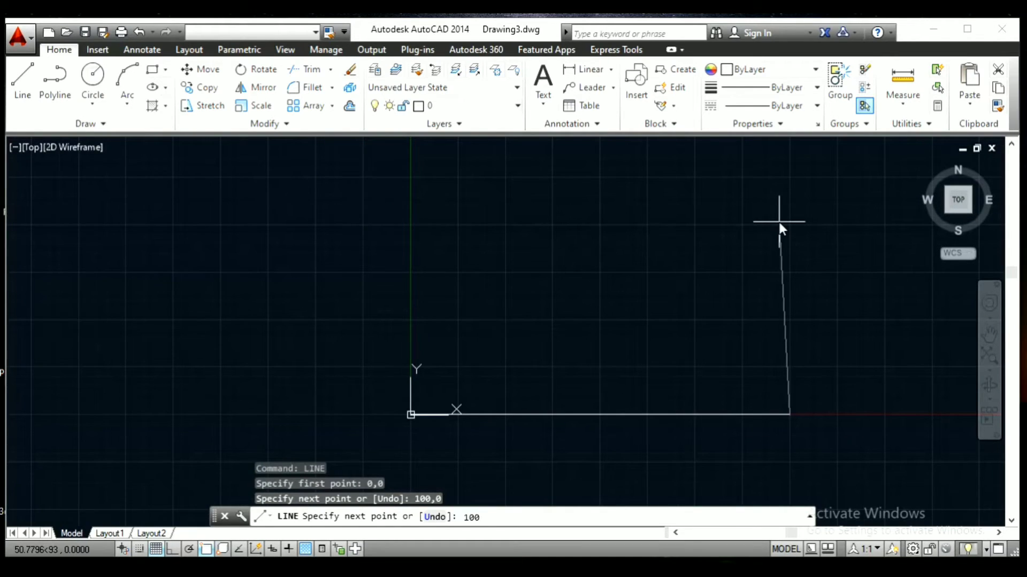
{"action": "type", "text": ",100"}
{"action": "key", "text": "Return"}
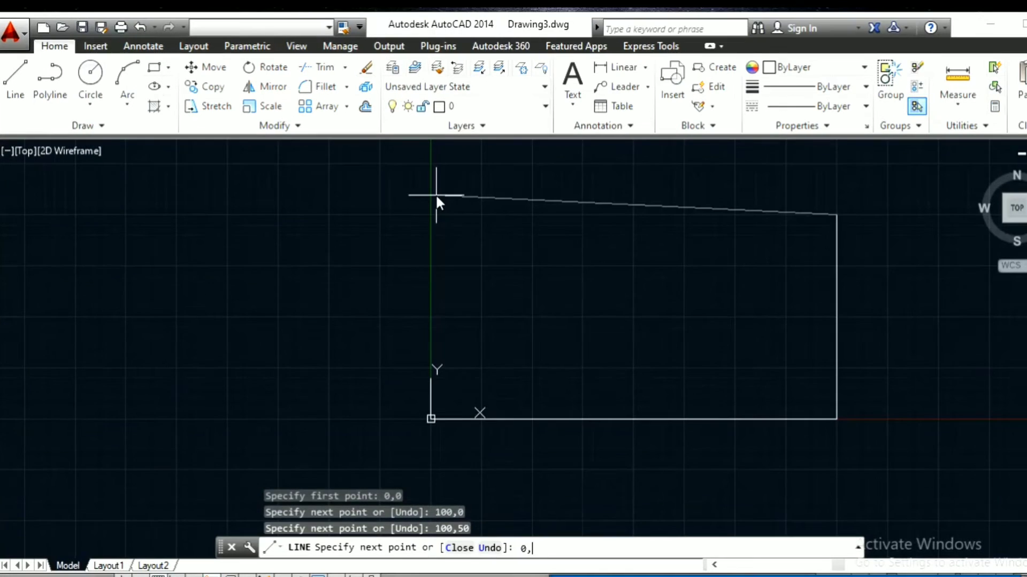
{"action": "type", "text": "50"}
{"action": "key", "text": "Return"}
{"action": "type", "text": "0,0"}
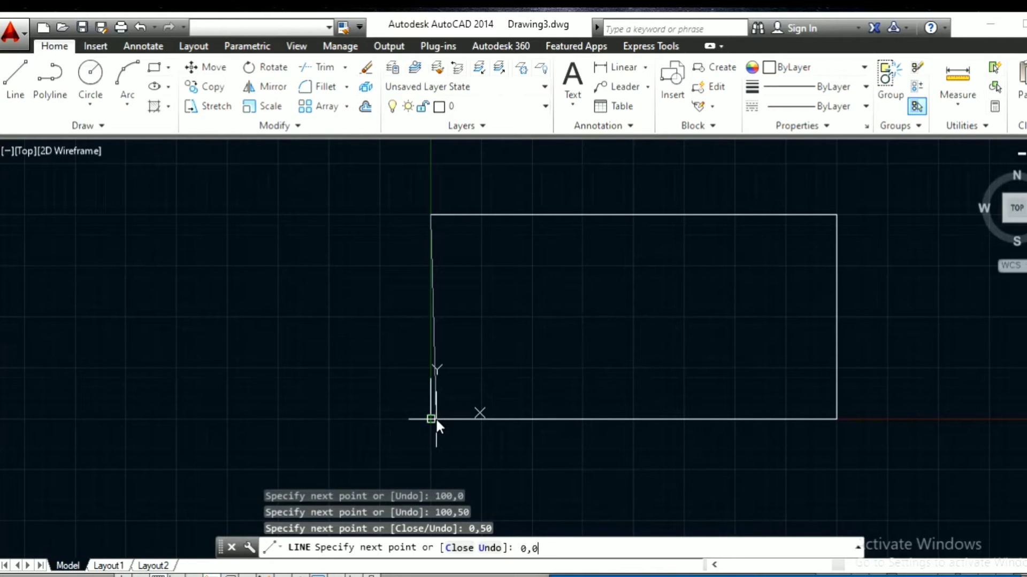
{"action": "key", "text": "Return"}
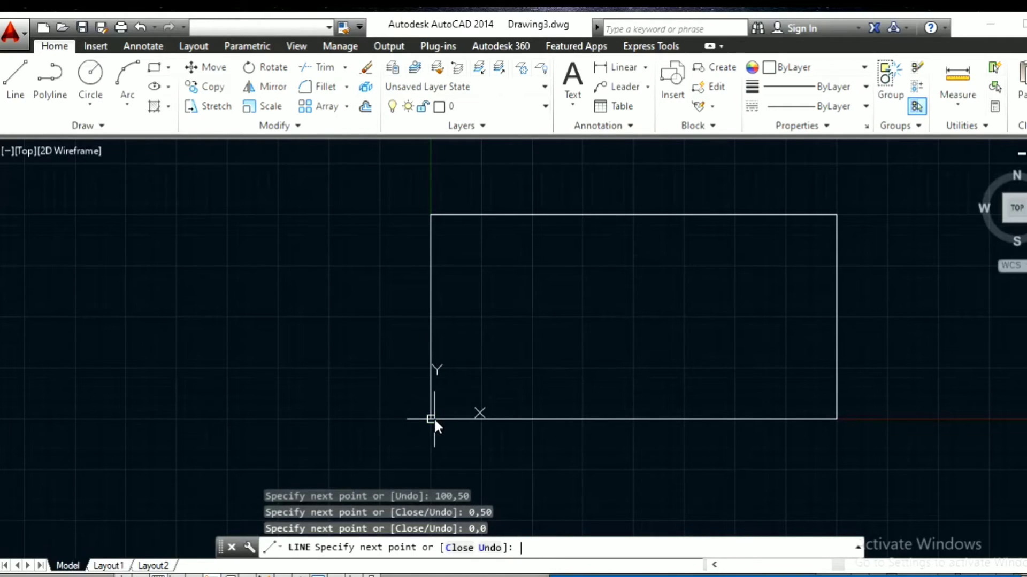
{"action": "key", "text": "Escape"}
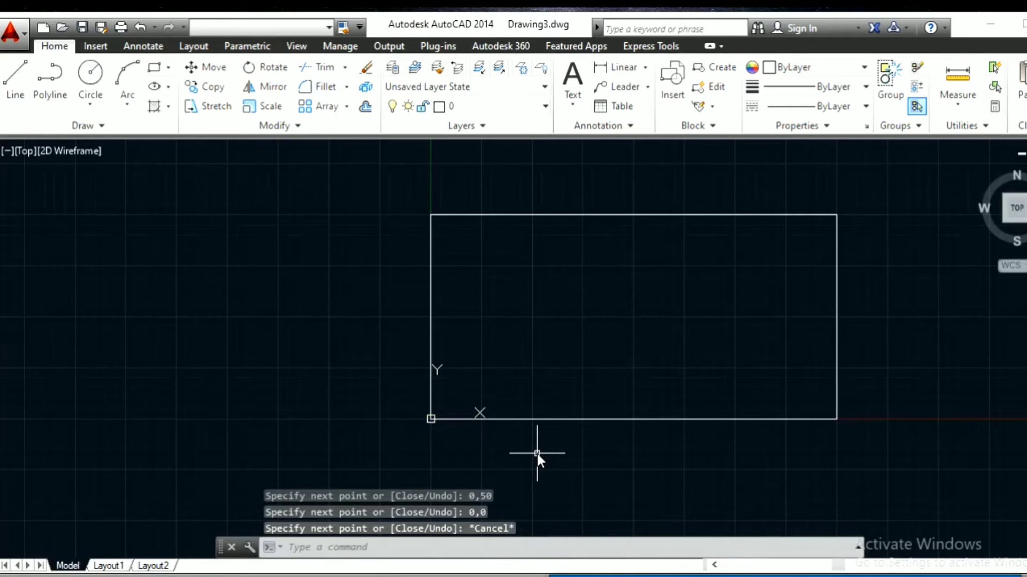
- Select the rectangle's lines with a crossing selection and a window selection around all four
{"action": "left_click", "coordinate": [941, 218]}
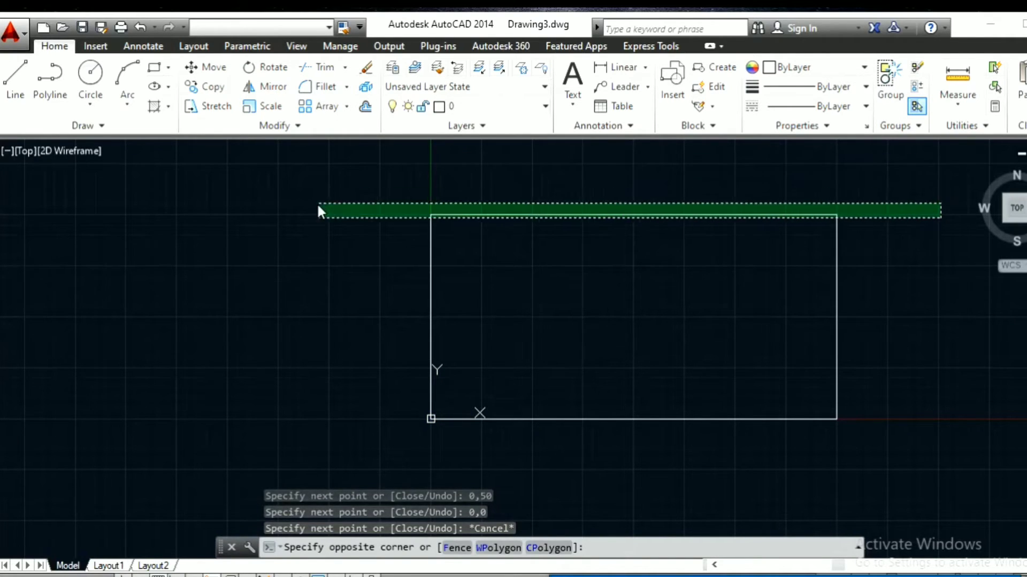
{"action": "left_click", "coordinate": [325, 336]}
{"action": "left_click", "coordinate": [342, 214]}
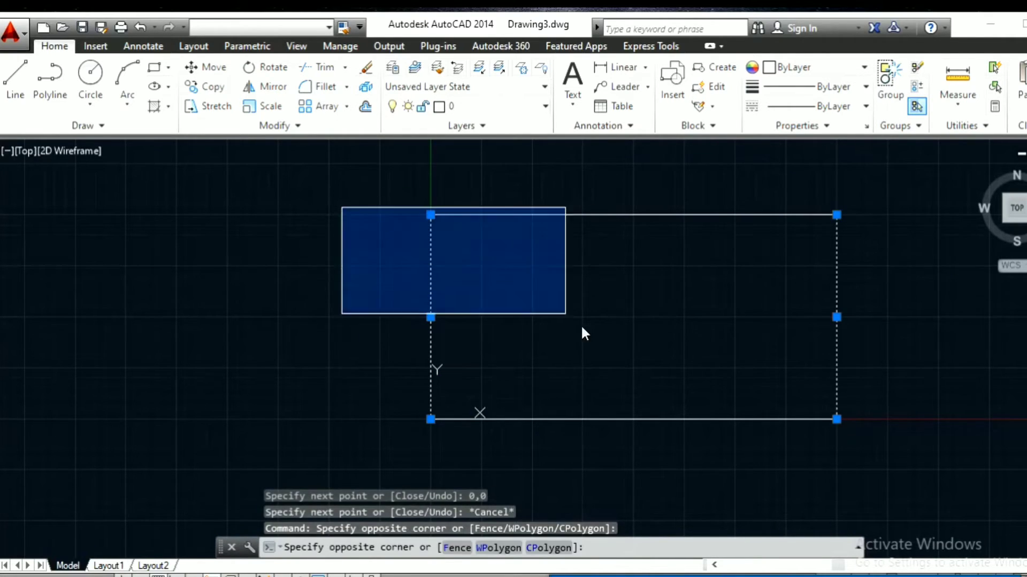
{"action": "left_click", "coordinate": [891, 495]}
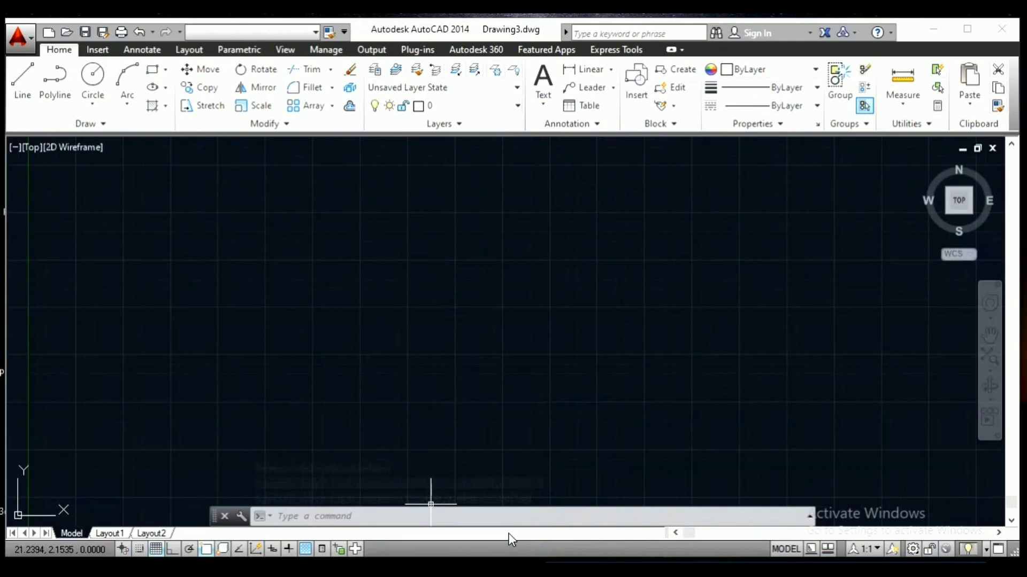
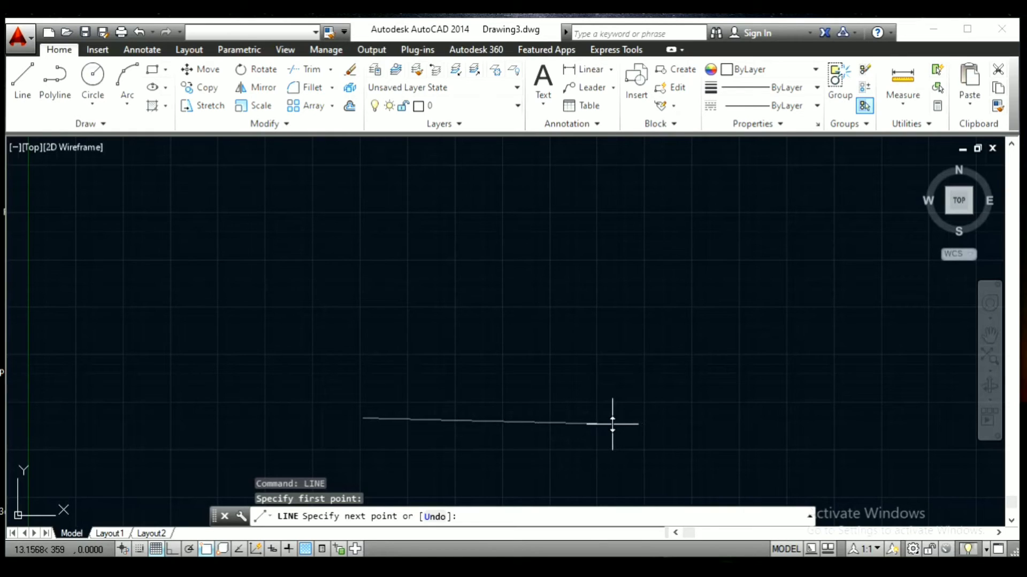
{"action": "key", "text": "F8"}
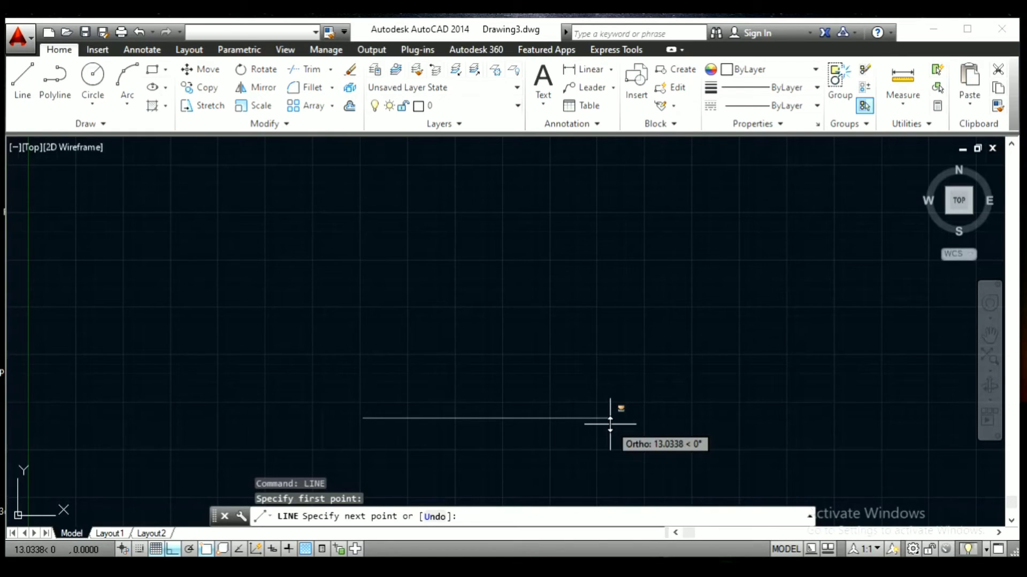
{"action": "key", "text": "F8"}
{"action": "type", "text": "@"}
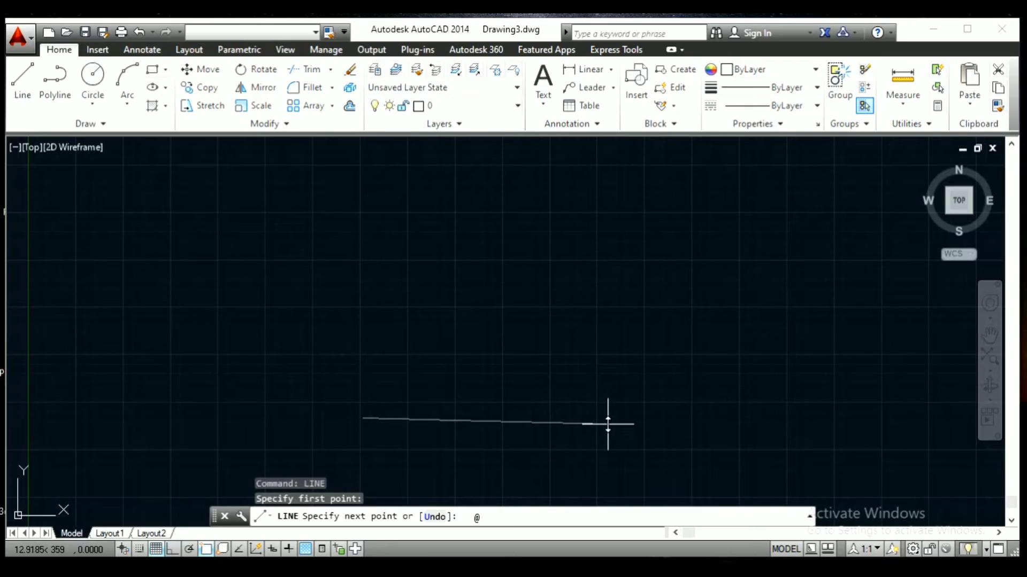
{"action": "type", "text": "100,0"}
{"action": "key", "text": "Return"}
{"action": "scroll", "coordinate": [645, 424], "scroll_direction": "down", "scroll_amount": 2}
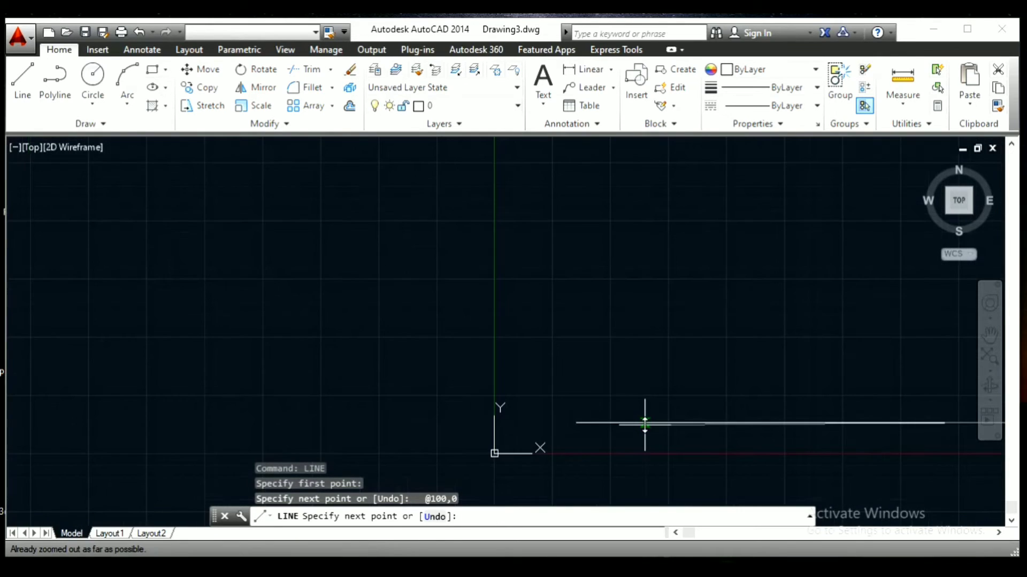
{"action": "mouse_move", "coordinate": [649, 419]}
{"action": "middle_mouse_down"}
{"action": "mouse_move", "coordinate": [608, 427]}
{"action": "mouse_move", "coordinate": [401, 396]}
{"action": "mouse_move", "coordinate": [349, 420]}
{"action": "middle_mouse_up"}
{"action": "scroll", "coordinate": [456, 420], "scroll_direction": "down", "scroll_amount": 2}
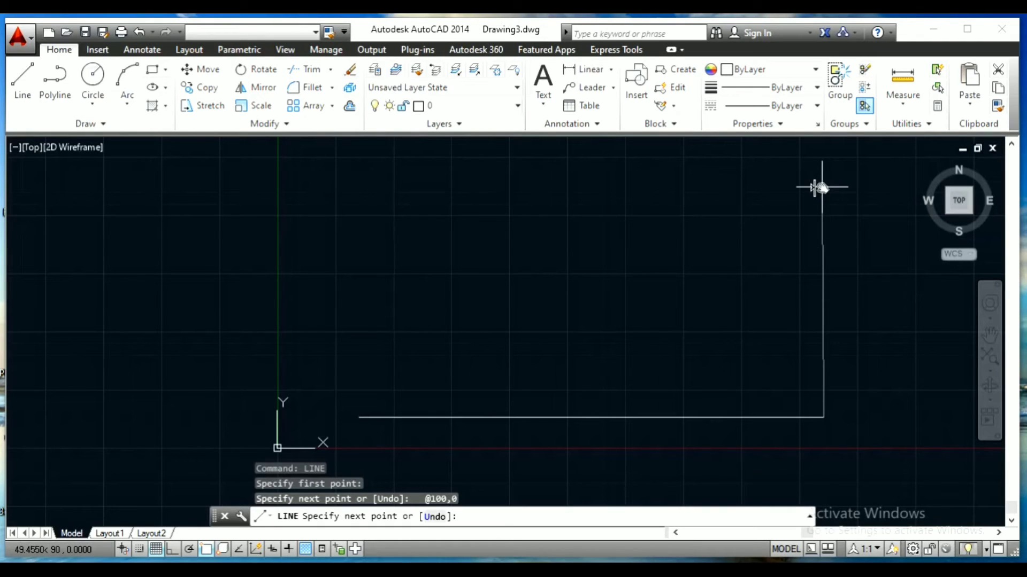
- Add the rectangle's right and upper edges with the relative coordinates @0,50 and @-100,0
{"action": "key", "text": "F8"}
{"action": "type", "text": "@"}
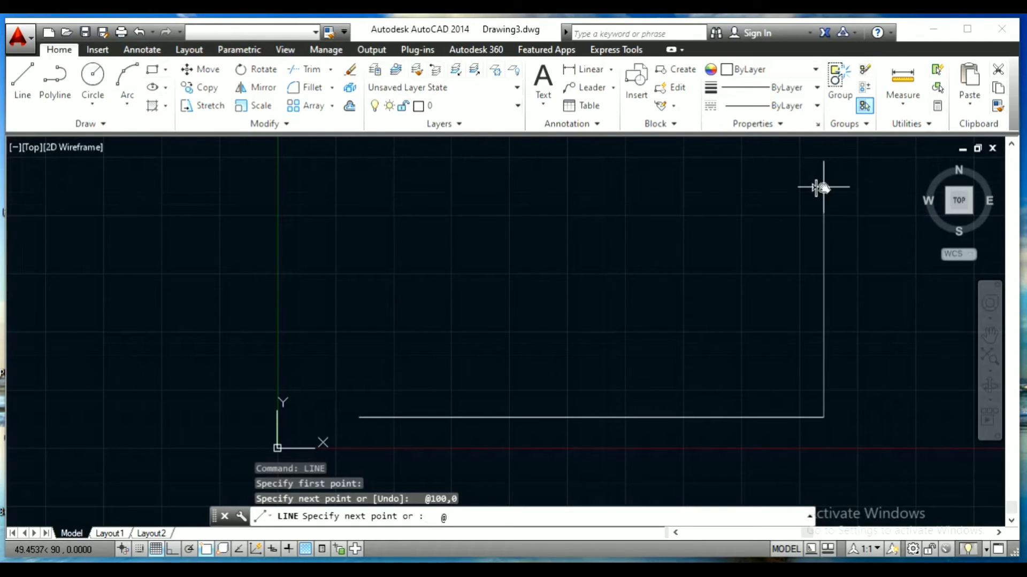
{"action": "type", "text": "0,50"}
{"action": "key", "text": "Return"}
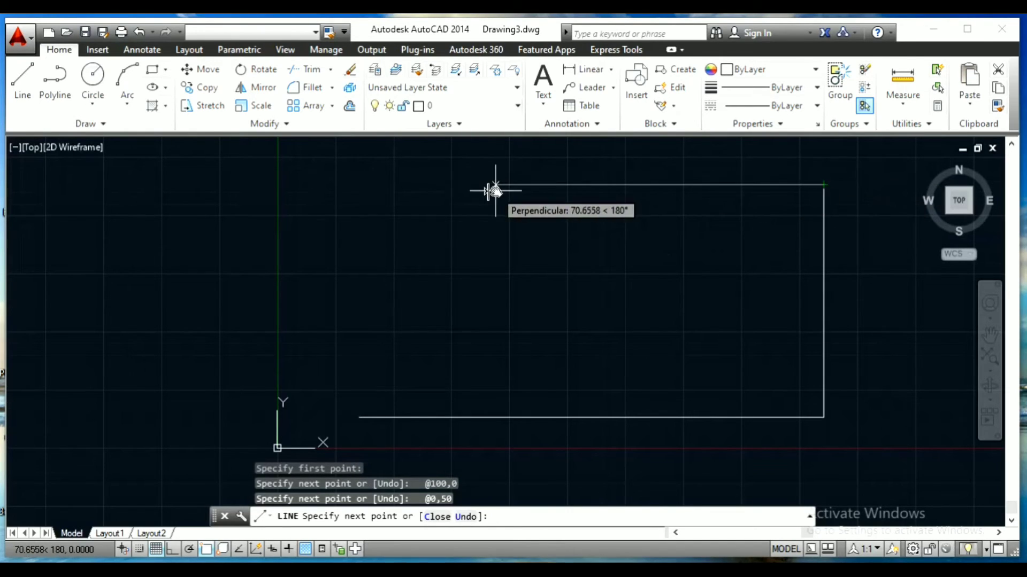
{"action": "type", "text": "@"}
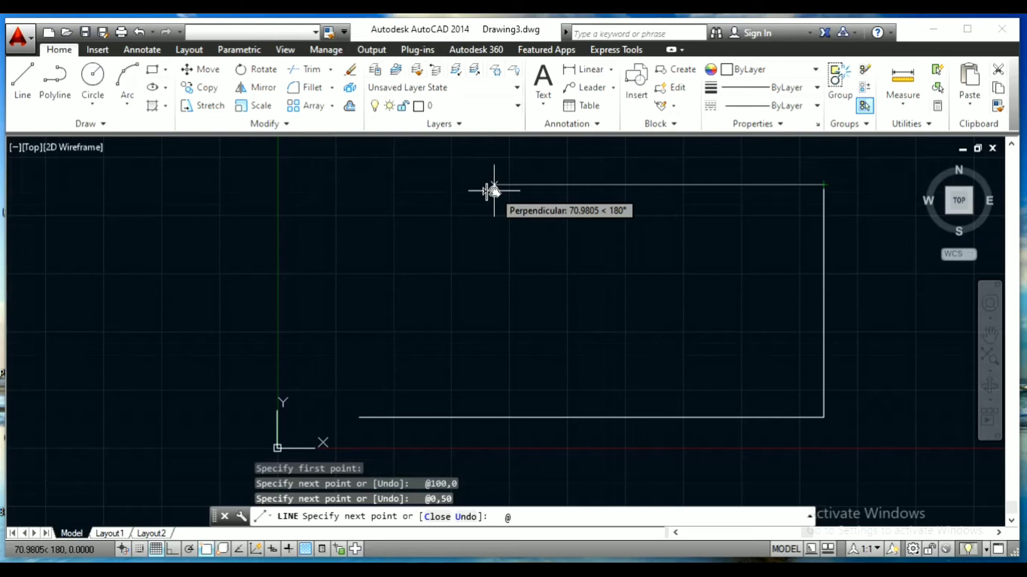
{"action": "type", "text": "-"}
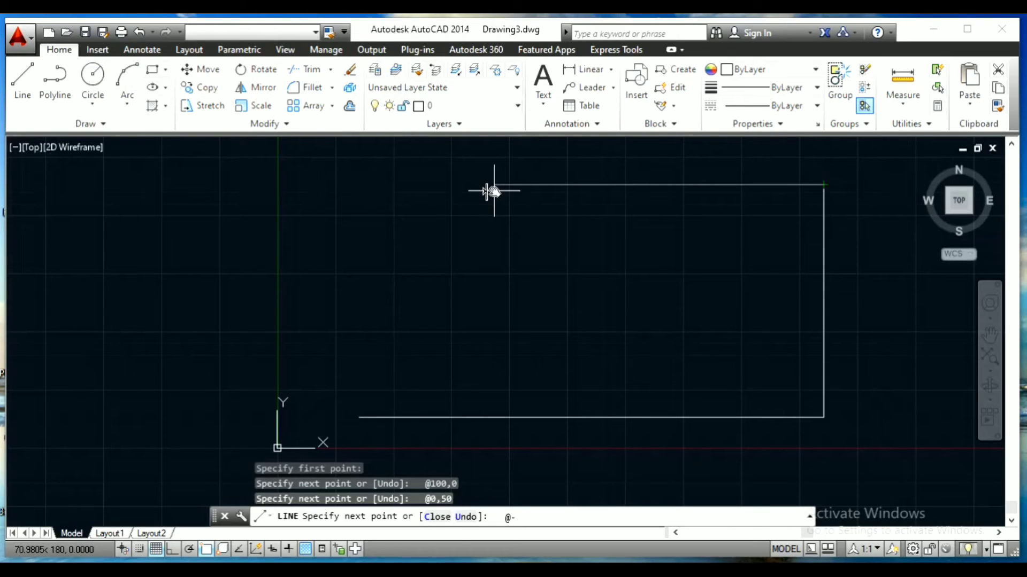
{"action": "type", "text": "100,0"}
{"action": "key", "text": "Return"}
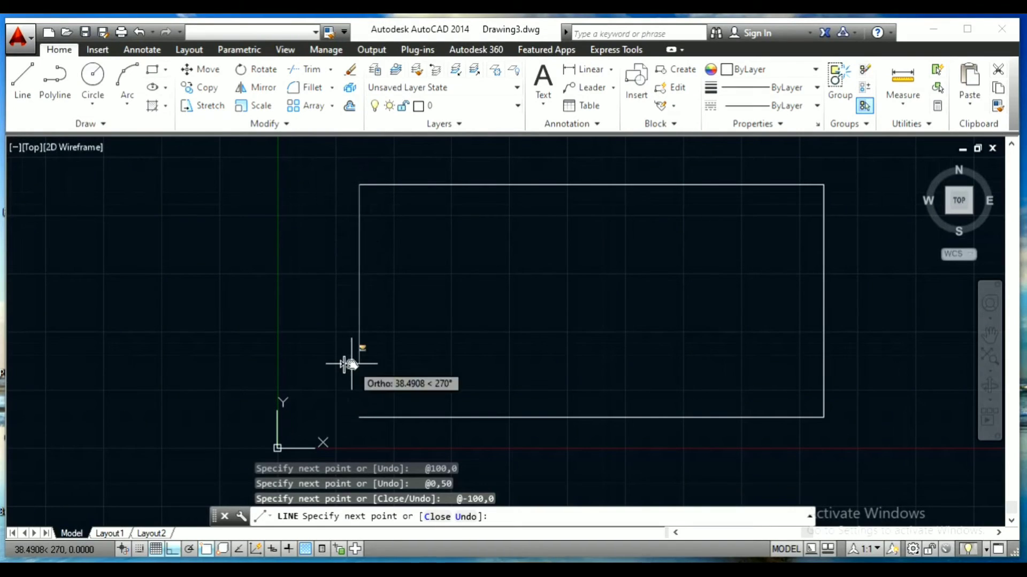
- Close the rectangle with a line to the relative coordinates @0,-50 and end the Line command
{"action": "type", "text": "@"}
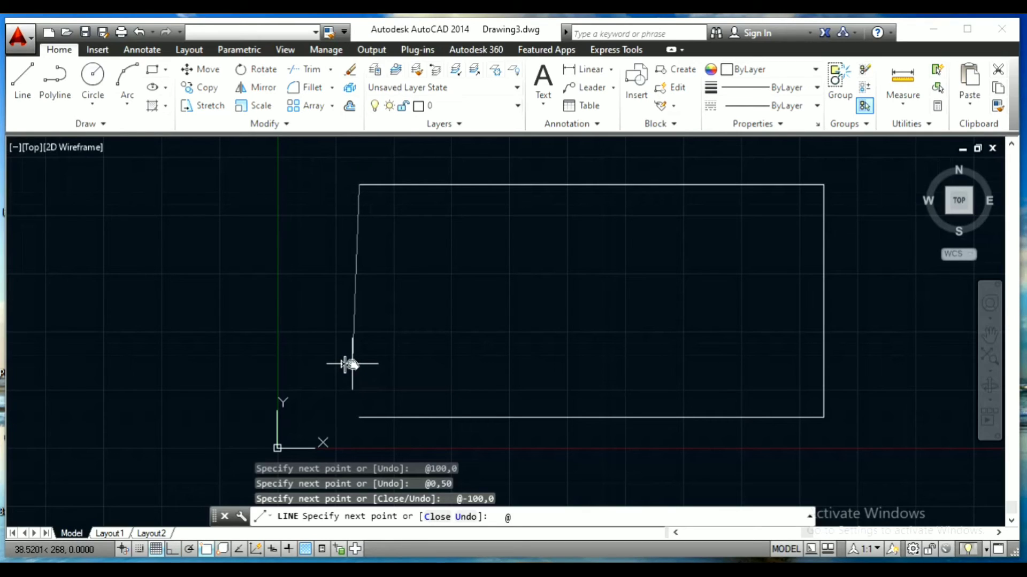
{"action": "type", "text": "0,-50"}
{"action": "key", "text": "Return"}
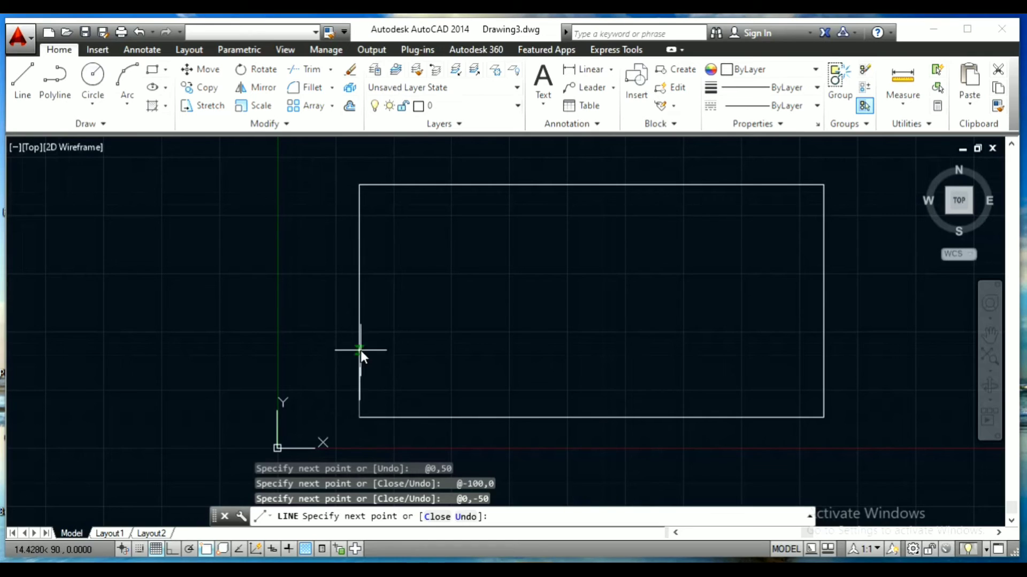
{"action": "key", "text": "Escape"}
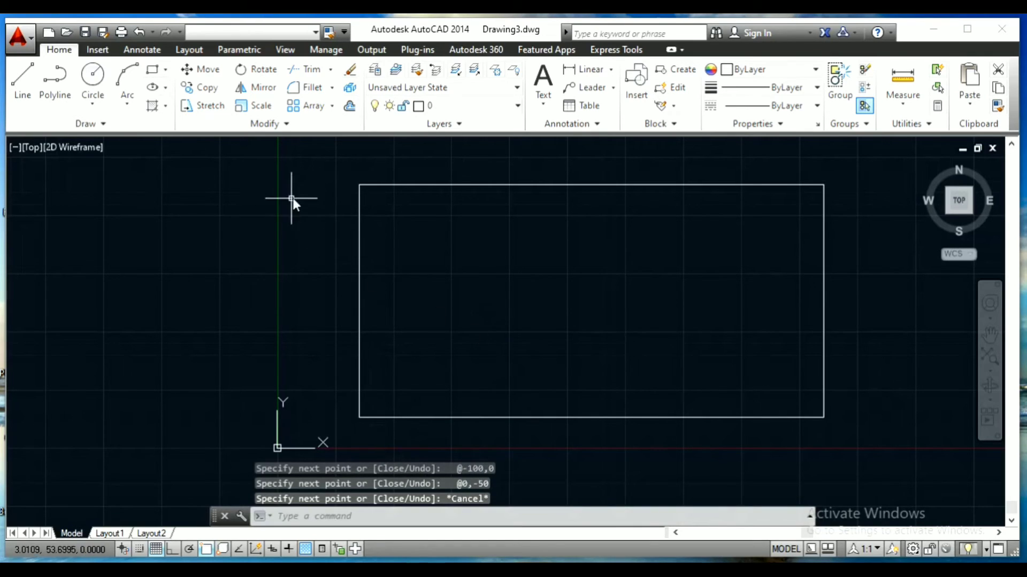
- Select the rectangle's lines to check them, and undo the drawn rectangle
{"action": "left_click", "coordinate": [306, 187]}
{"action": "left_click", "coordinate": [874, 460]}
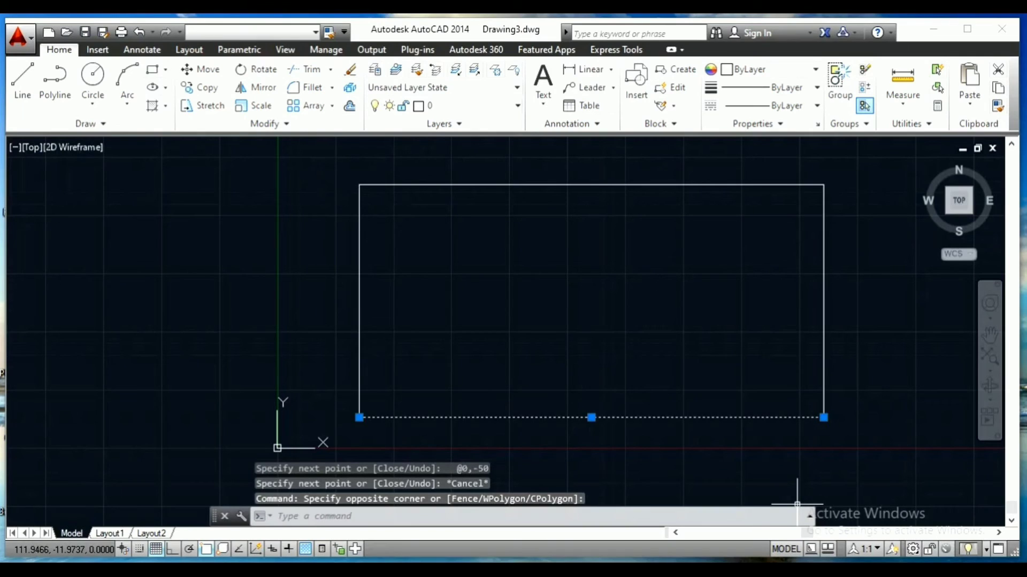
{"action": "key", "text": "ctrl+z"}
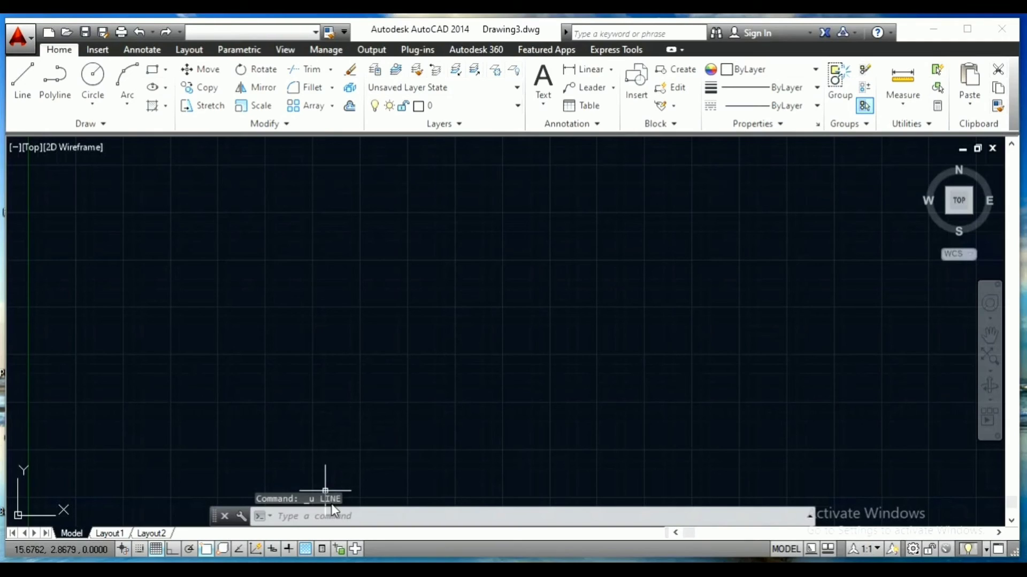
{"action": "left_click", "coordinate": [333, 514]}
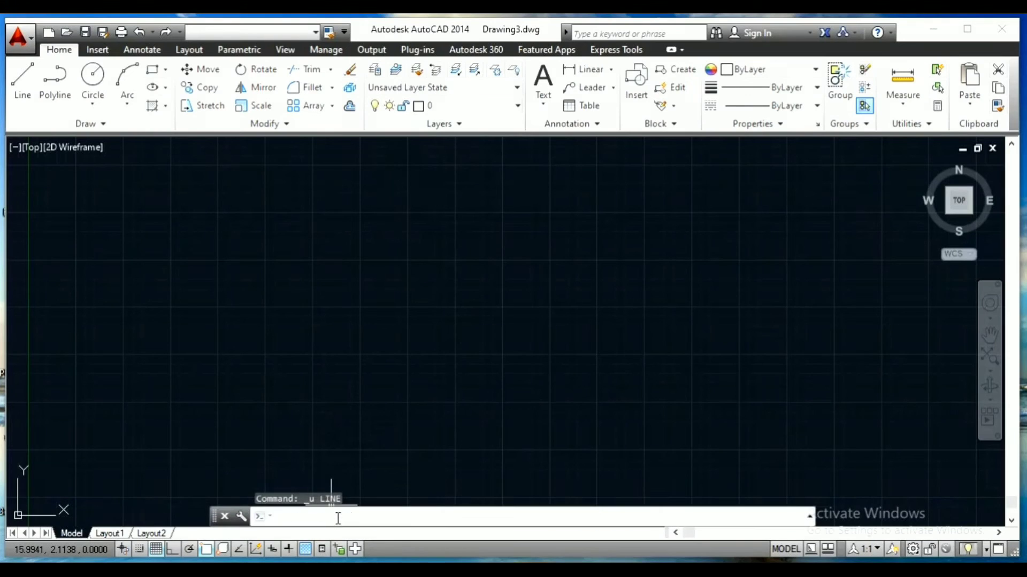
{"action": "type", "text": "line"}
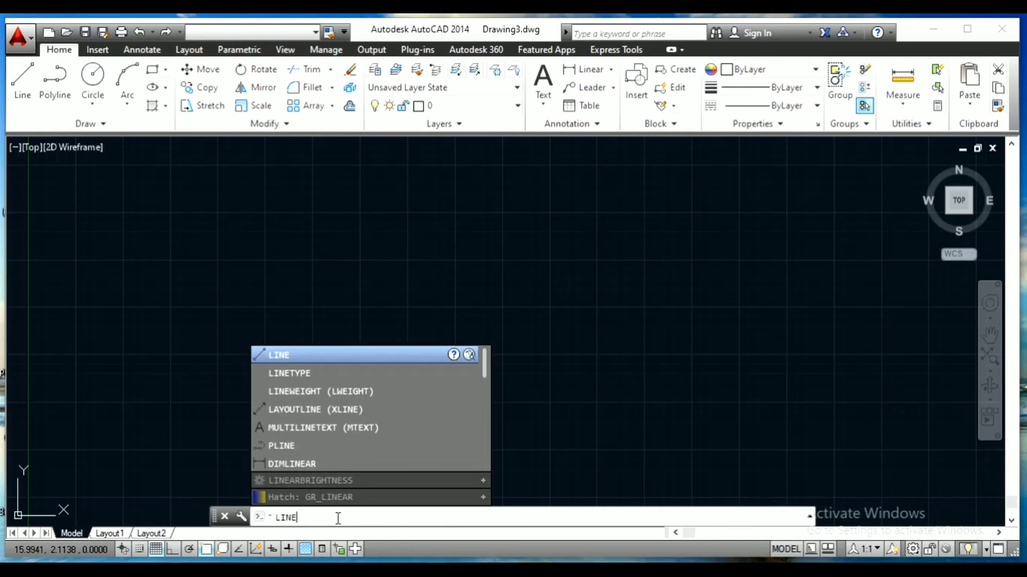
{"action": "key", "text": "Return"}
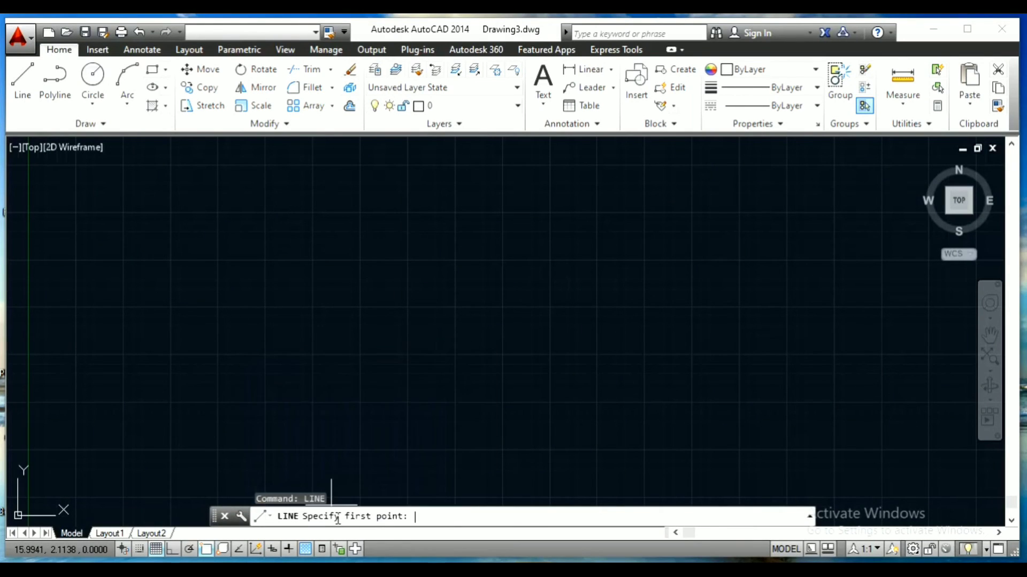
{"action": "left_click", "coordinate": [337, 401]}
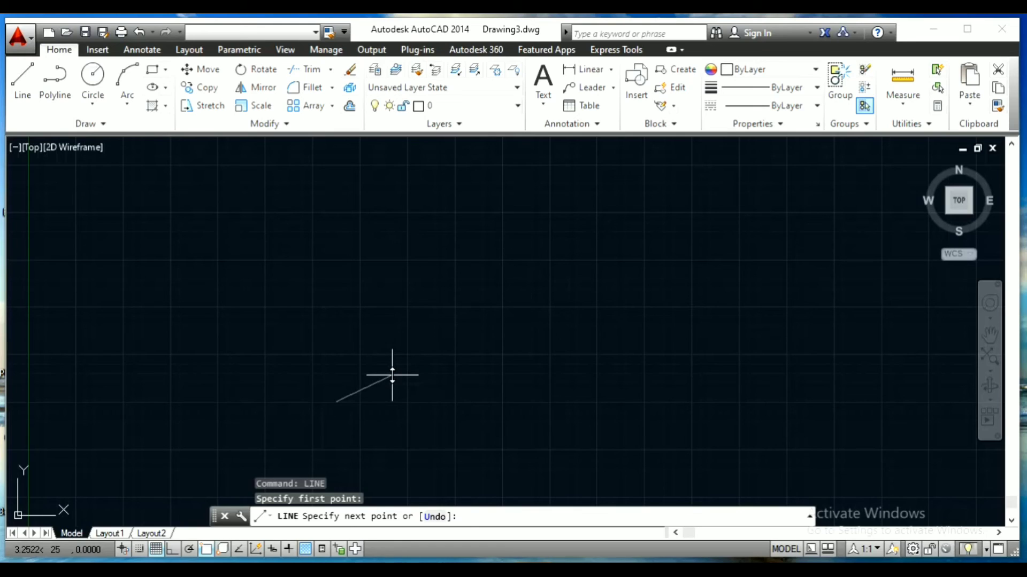
{"action": "type", "text": "@100<"}
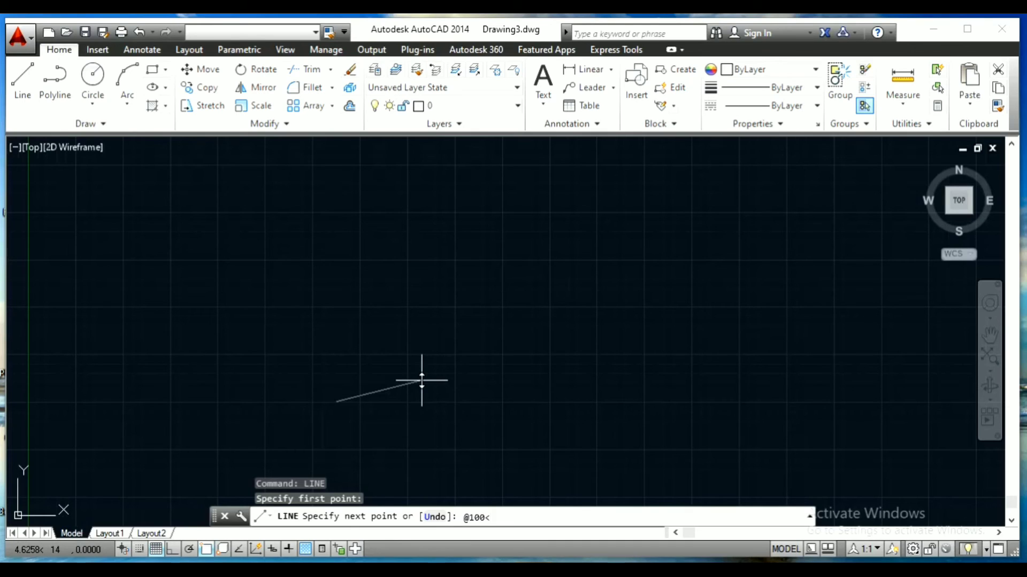
{"action": "type", "text": "45"}
{"action": "key", "text": "Return"}
{"action": "scroll", "coordinate": [485, 405], "scroll_direction": "down", "scroll_amount": 2}
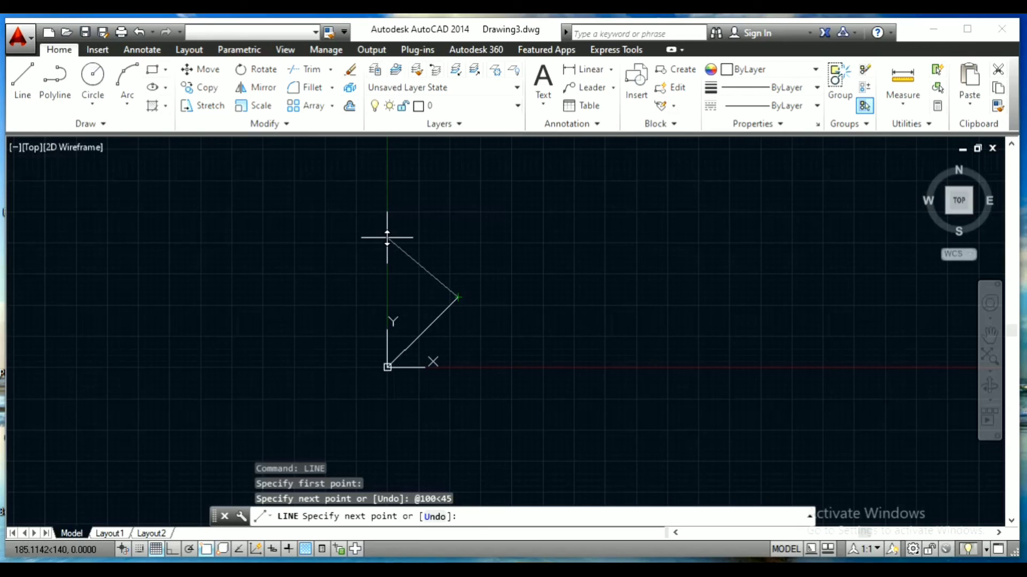
{"action": "key", "text": "F8"}
{"action": "key", "text": "F8"}
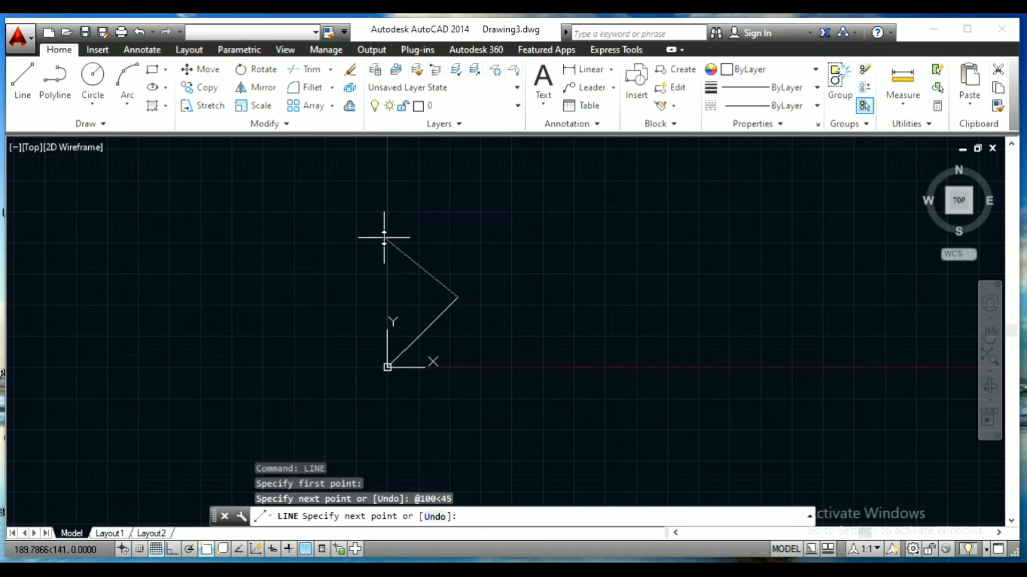
{"action": "type", "text": "@50<135"}
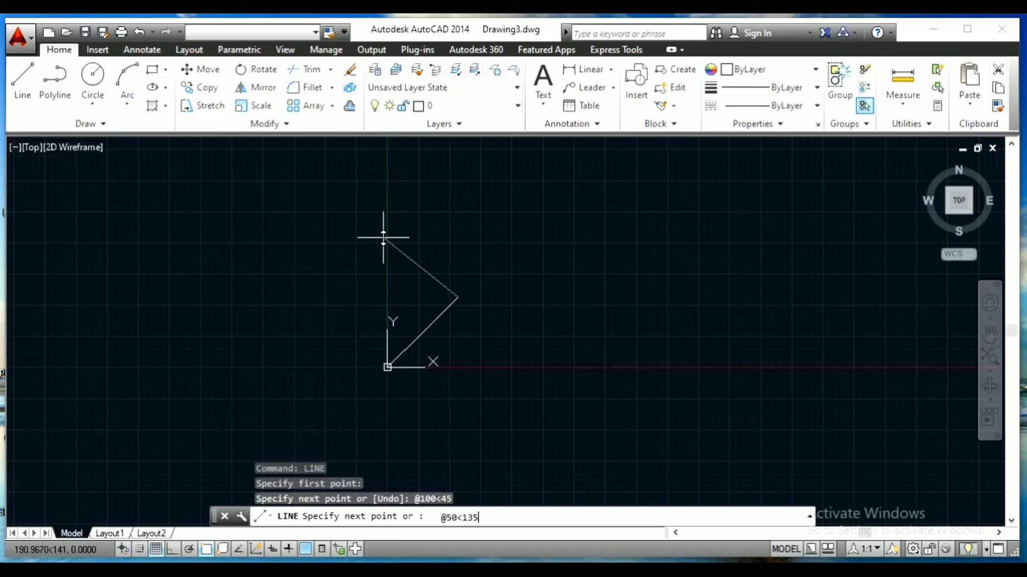
{"action": "key", "text": "Return"}
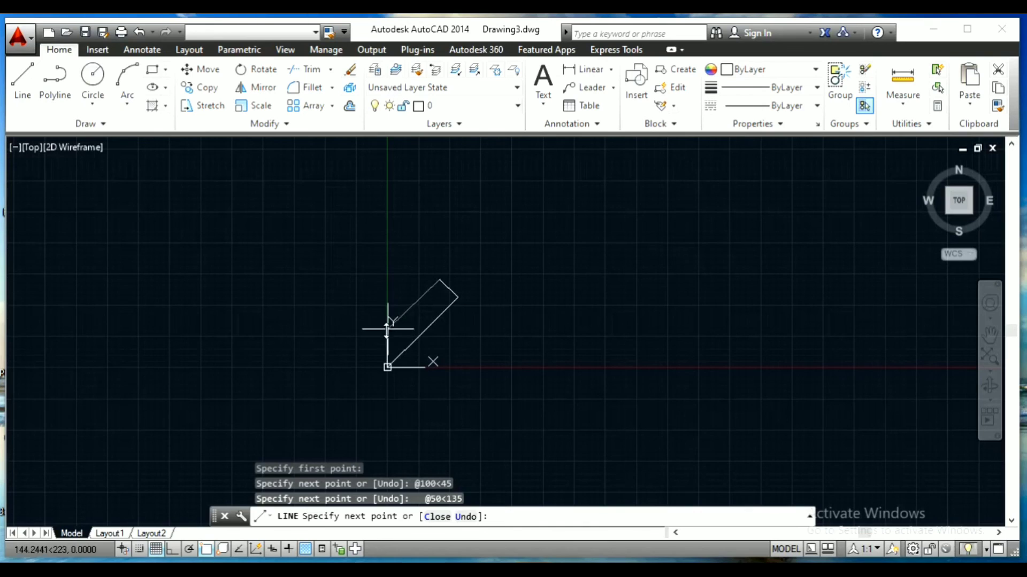
{"action": "scroll", "coordinate": [408, 315], "scroll_direction": "up", "scroll_amount": 4}
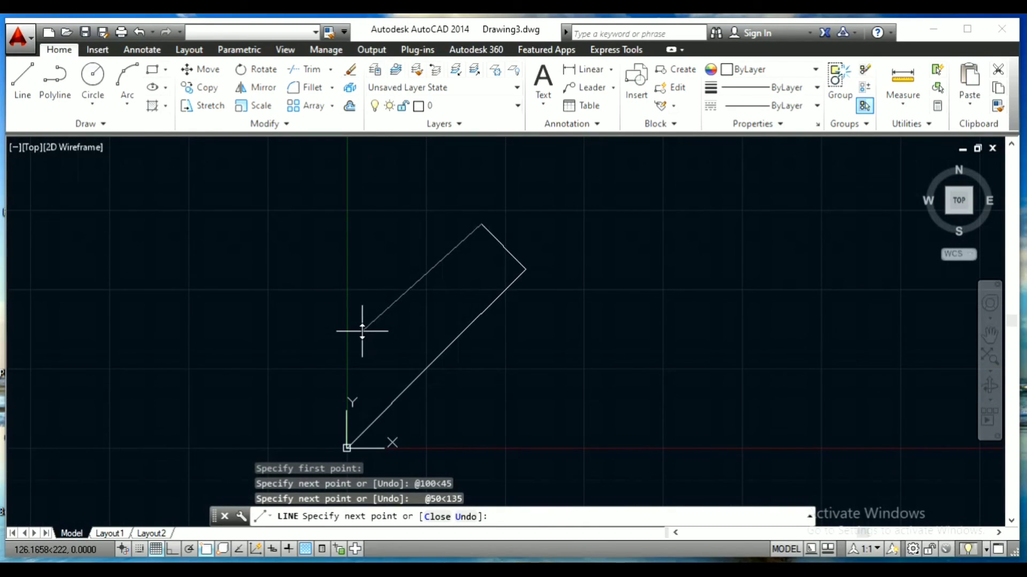
{"action": "type", "text": "@"}
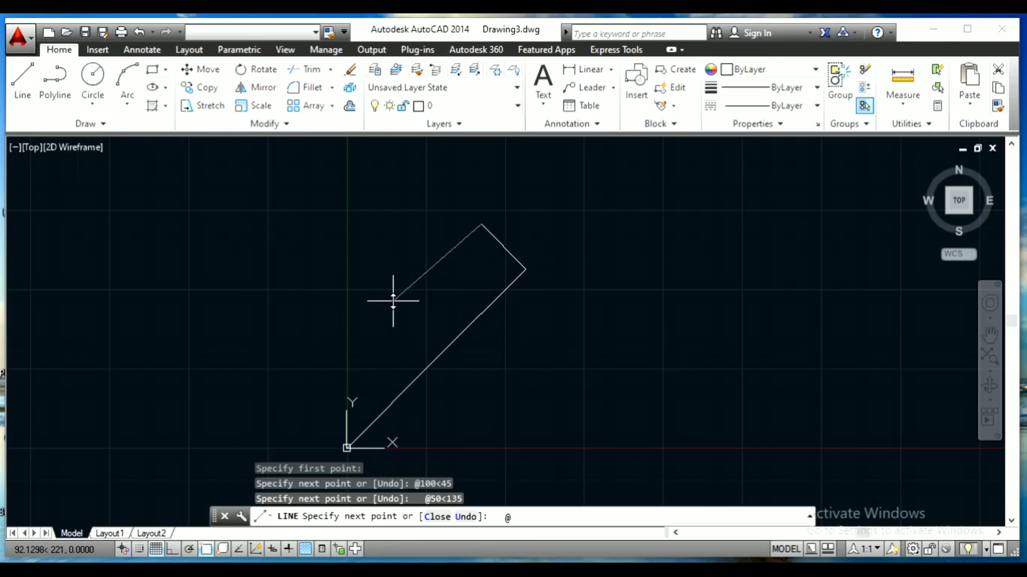
{"action": "type", "text": "100<225"}
{"action": "key", "text": "Return"}
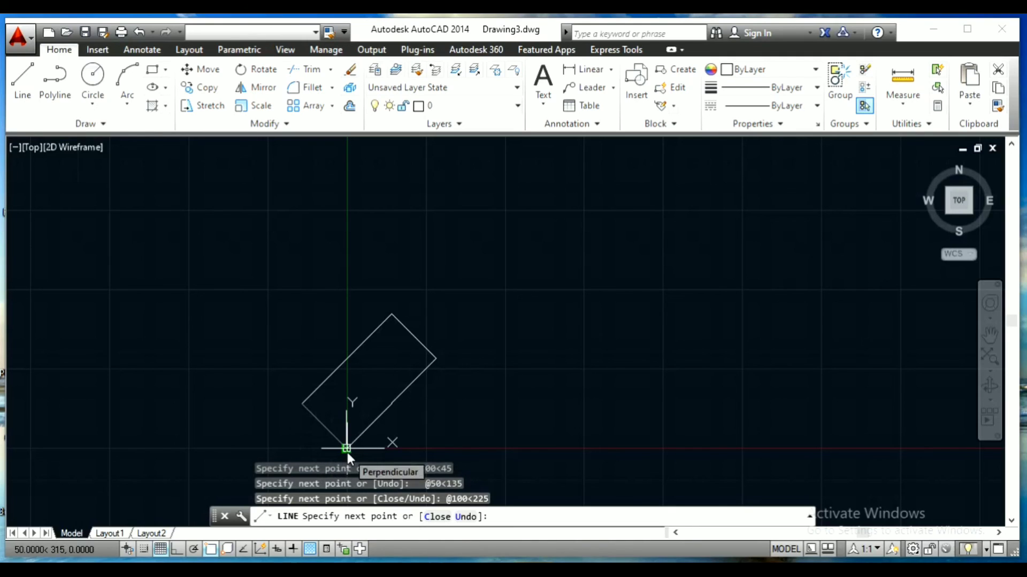
{"action": "type", "text": "@"}
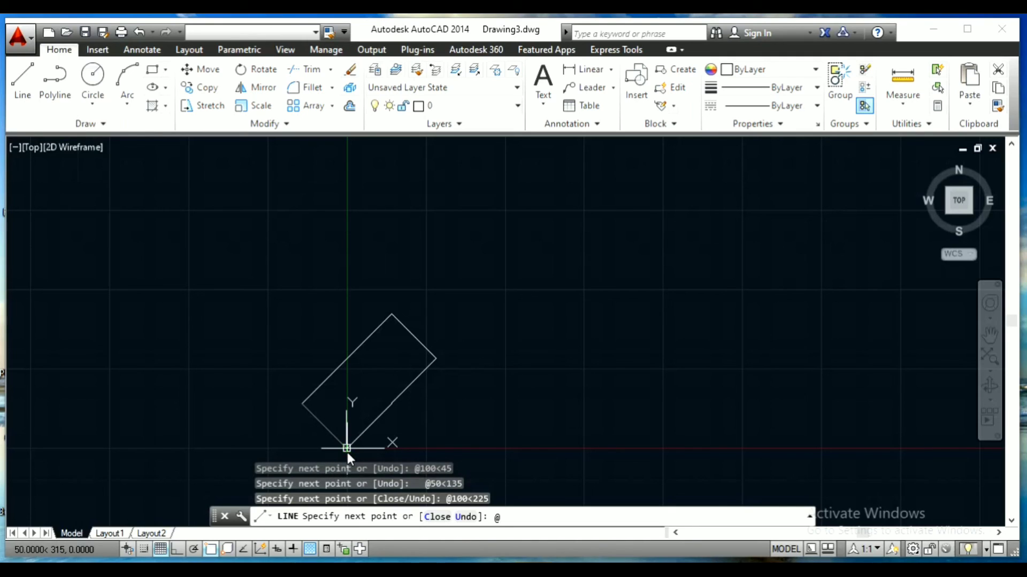
{"action": "type", "text": "50<-45"}
{"action": "key", "text": "Return"}
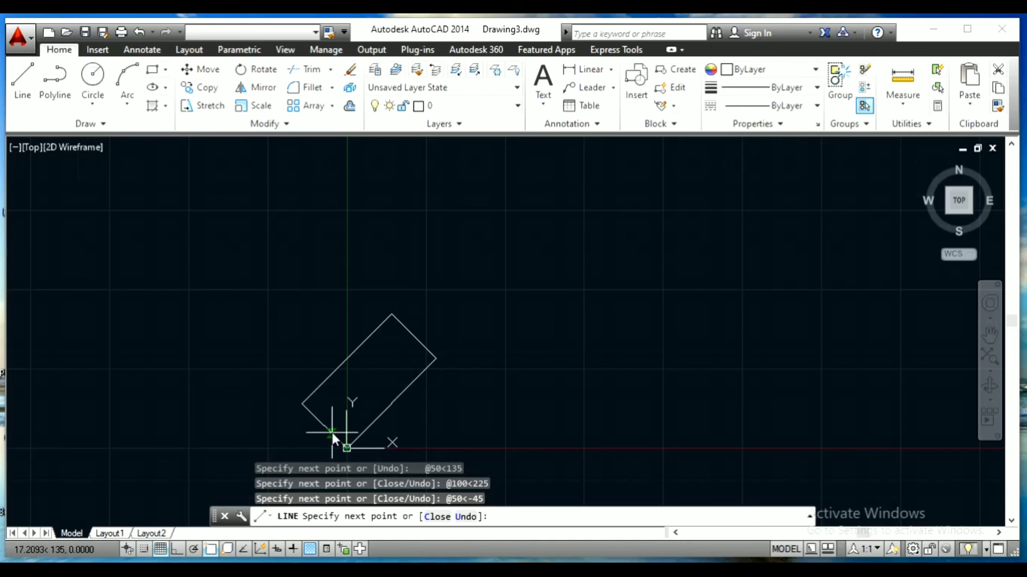
{"action": "key", "text": "Escape"}
- Select all four lines of the tilted rectangle to check them
{"action": "left_click", "coordinate": [226, 349]}
{"action": "left_click", "coordinate": [471, 453]}
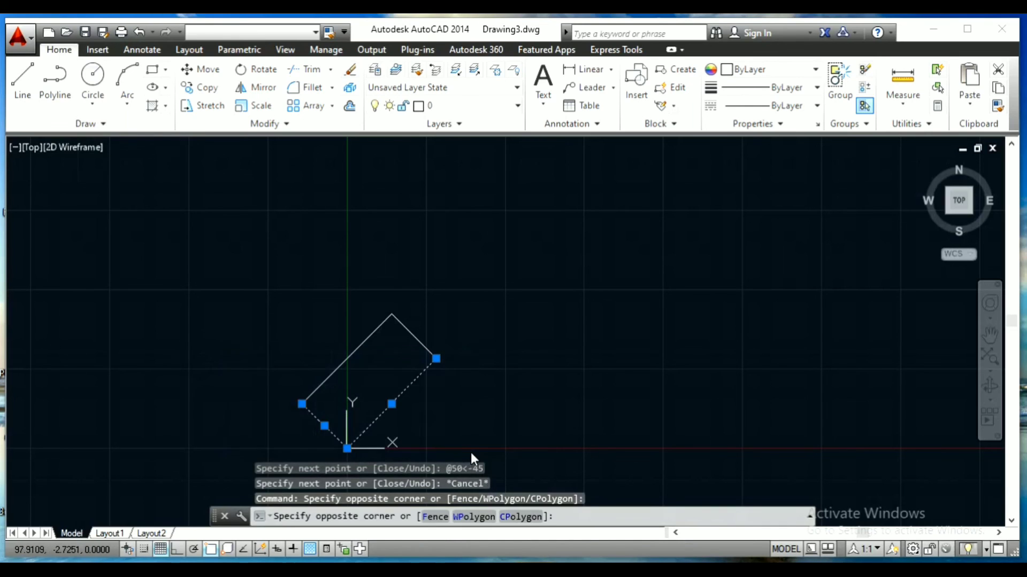
{"action": "left_click", "coordinate": [300, 283]}
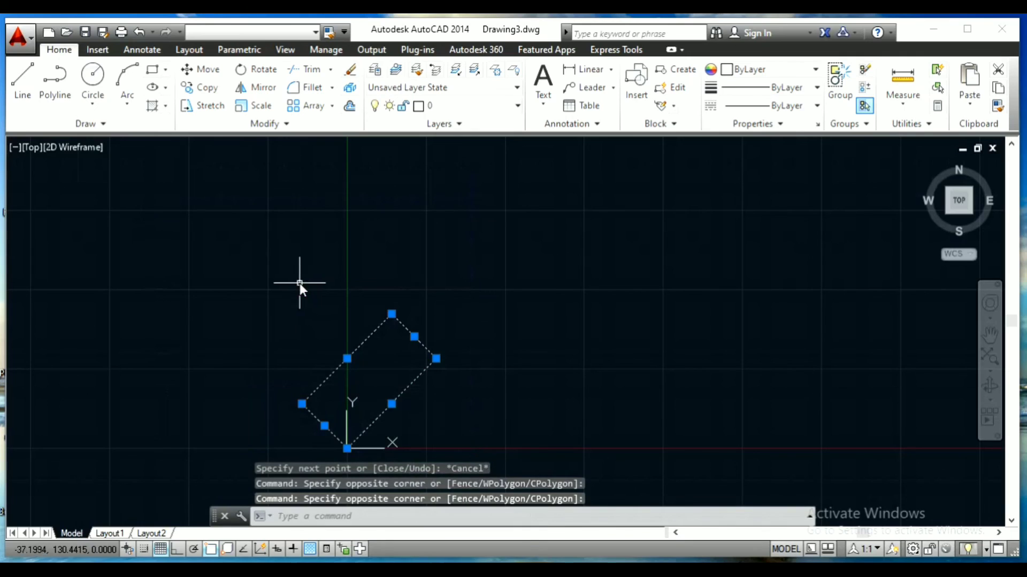